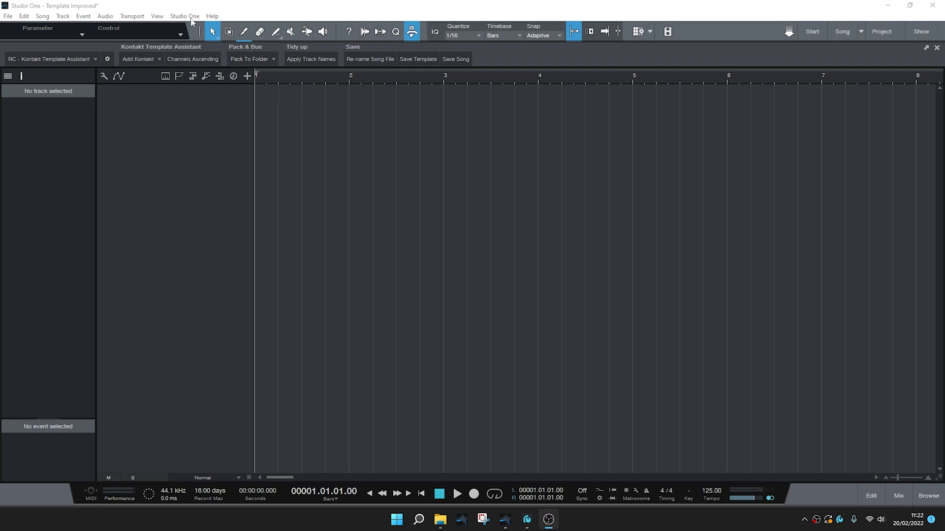
# - Open the list of installed Studio One extensions from the Studio One menu
pyautogui.click(189, 16)
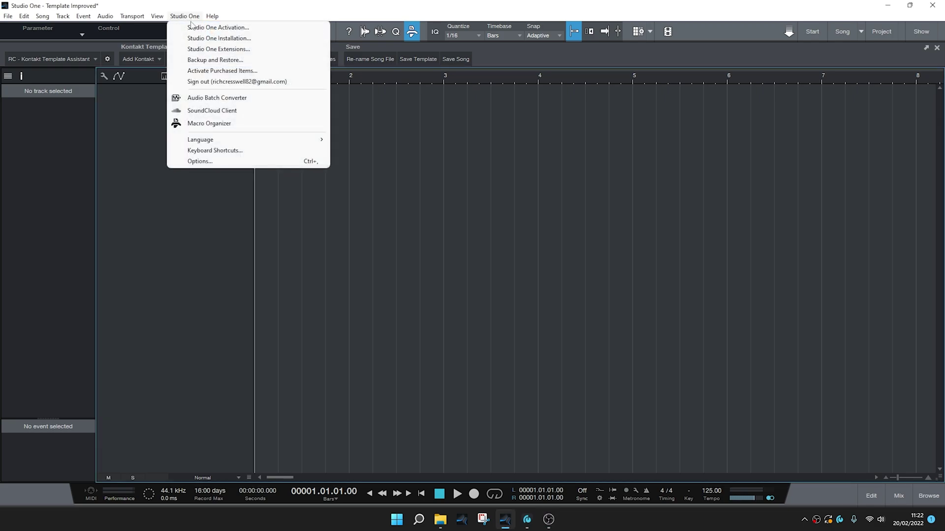
pyautogui.click(222, 49)
# - Show the details of the Navigation Essentials extension
pyautogui.click(427, 230)
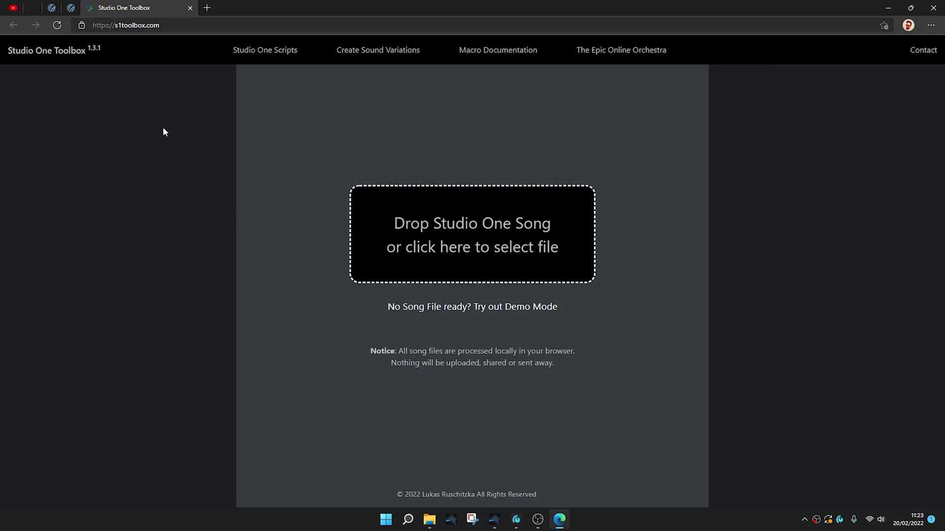
# - Open the Navigation Essentials signup page via Studio One Scripts and highlight the 'Sets MIDI channels 1, 2, 3' line
pyautogui.click(272, 51)
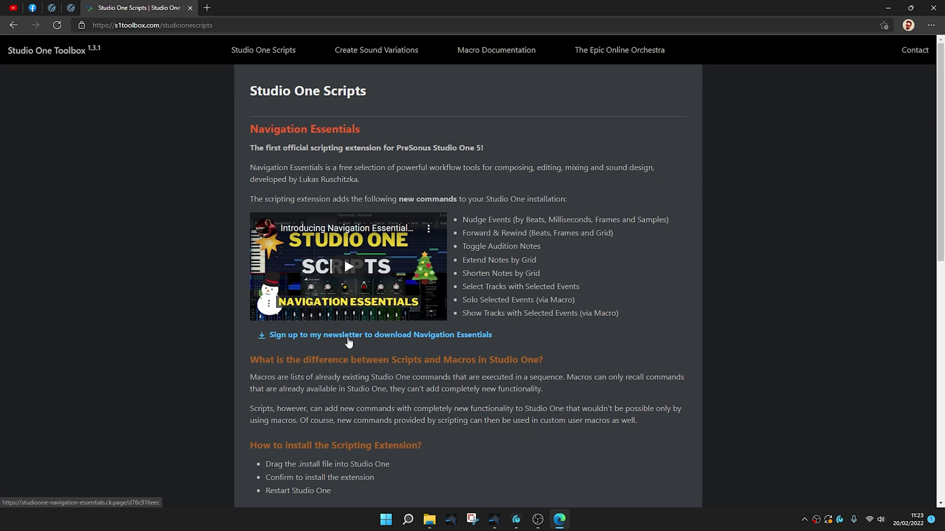
pyautogui.click(349, 342)
pyautogui.scroll(-8, 578, 319)
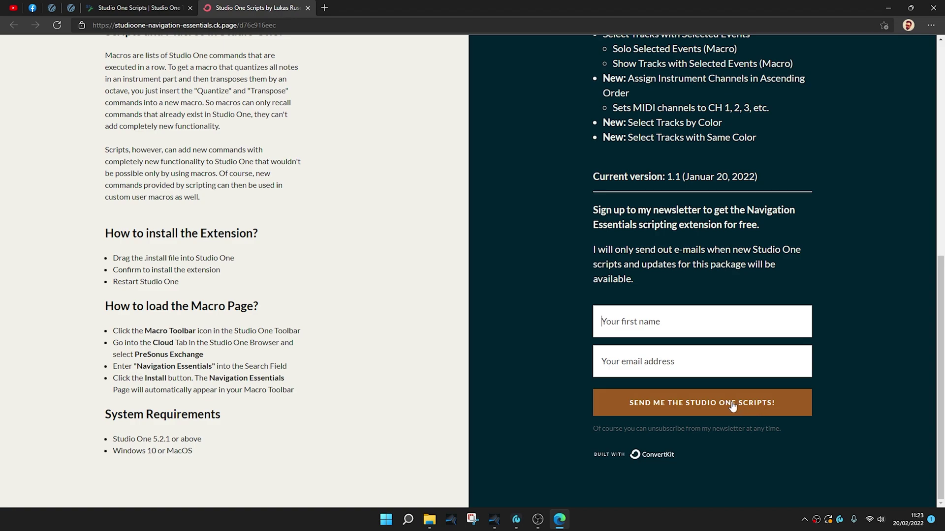
pyautogui.scroll(5, 762, 415)
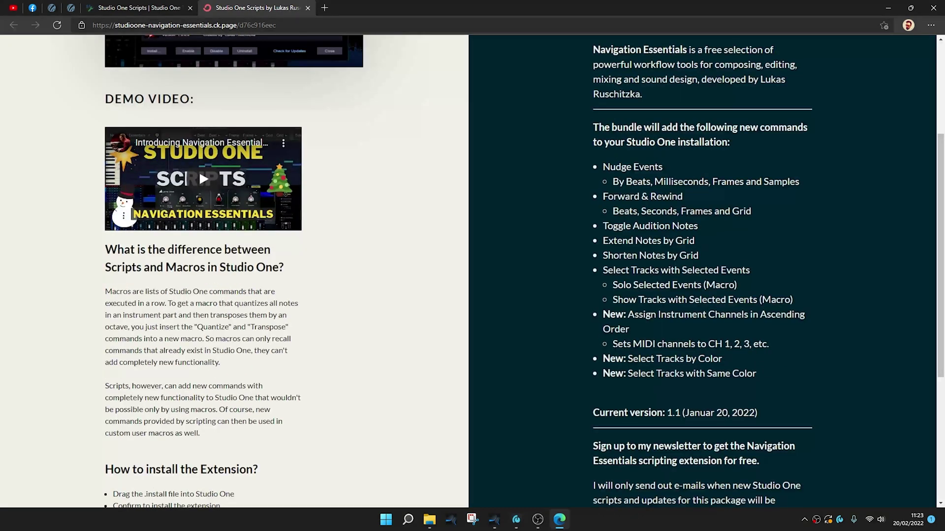
pyautogui.moveTo(612, 344); pyautogui.dragTo(758, 344)
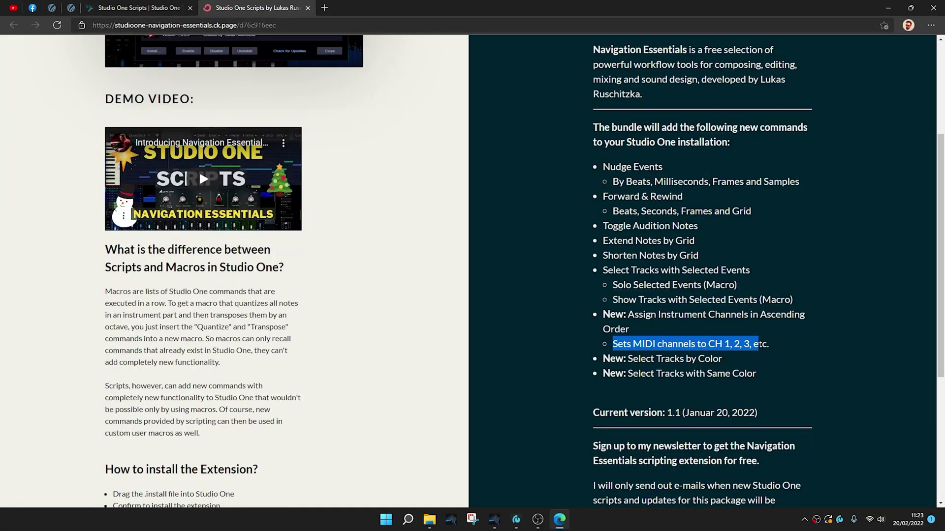
# - Close the web browser and the Extensions window, then dismiss the File menu unused
pyautogui.click(933, 7)
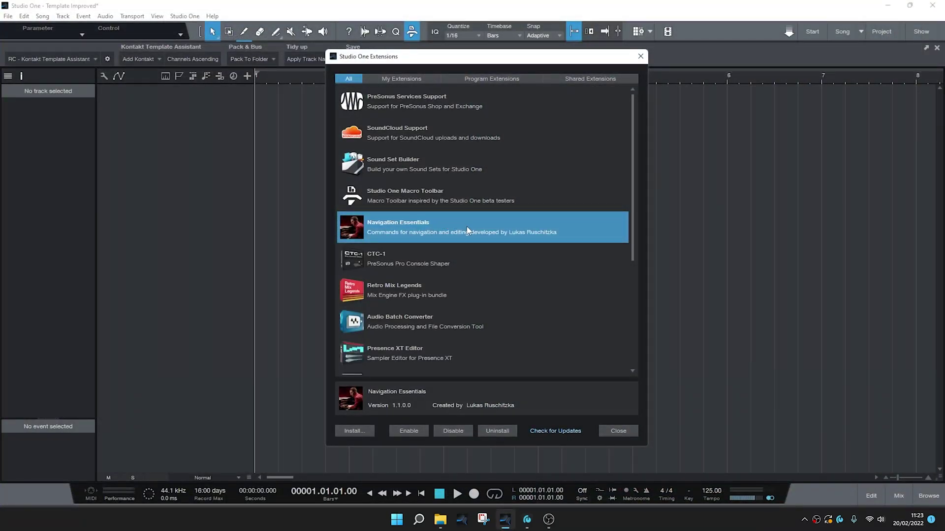
pyautogui.click(617, 432)
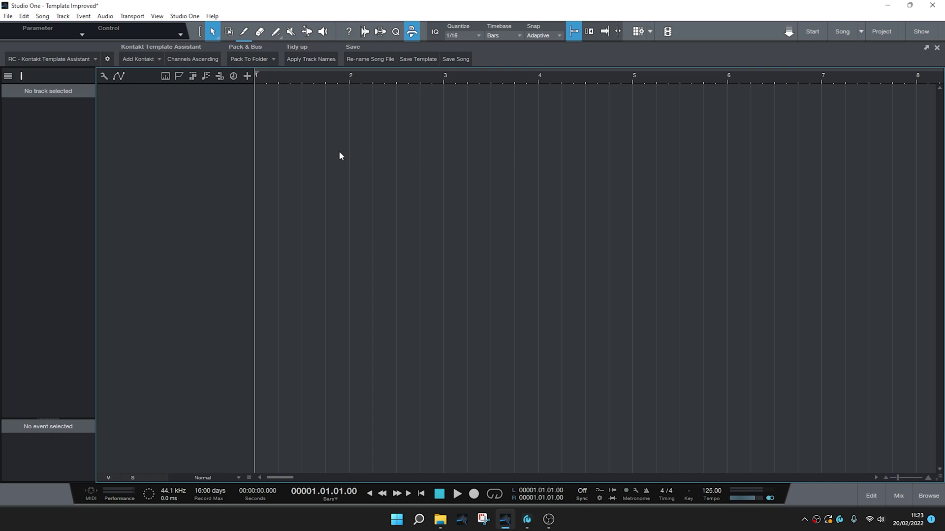
pyautogui.click(7, 16)
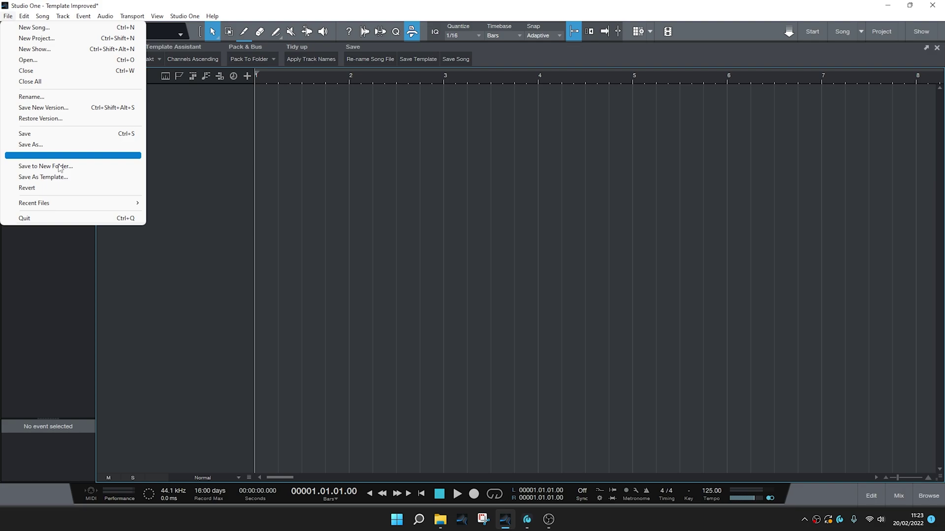
pyautogui.click(326, 206)
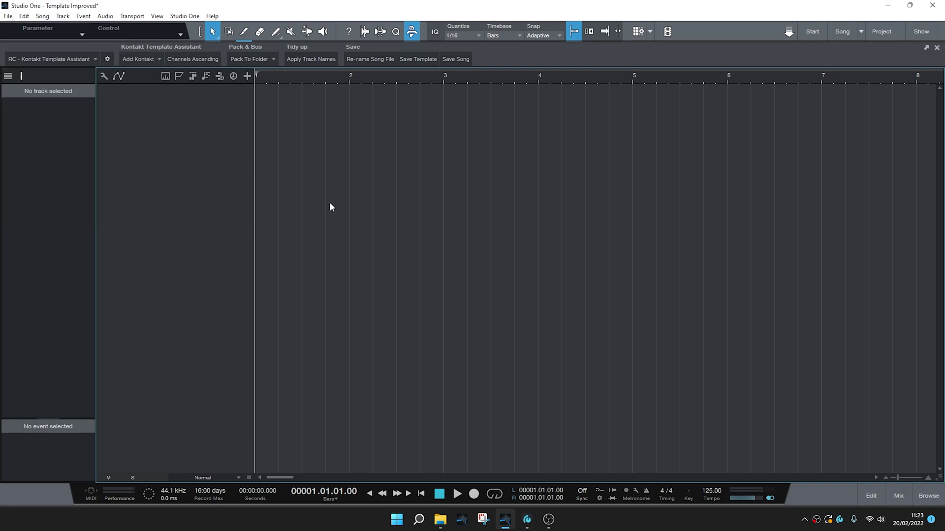
# - Show the Kontakt presets in the instrument browser and bring up the 02 Stereo Out preset's actions
pyautogui.click(928, 496)
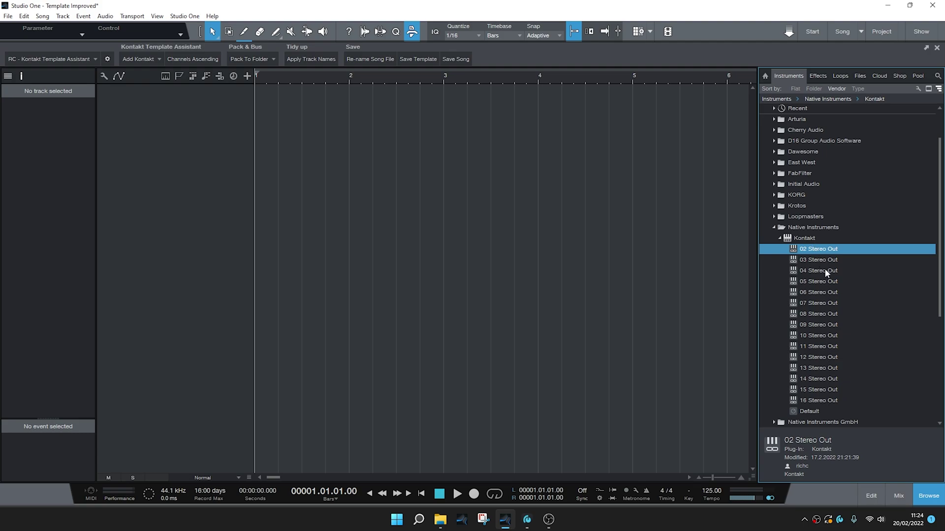
pyautogui.rightClick(824, 250)
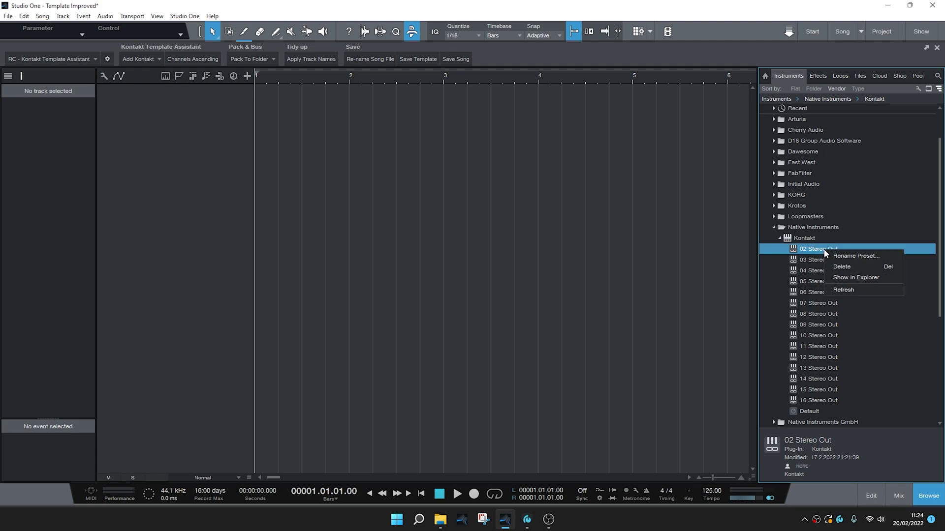
pyautogui.click(843, 279)
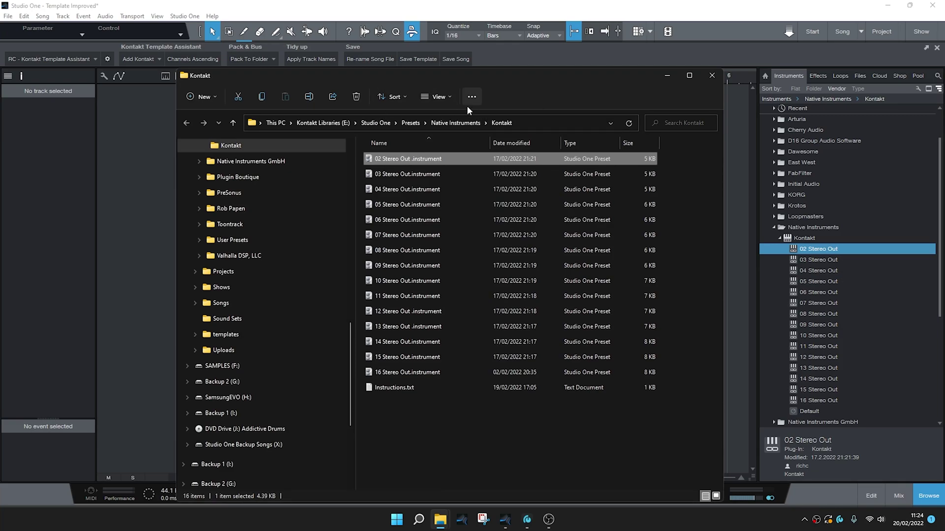
pyautogui.click(662, 410)
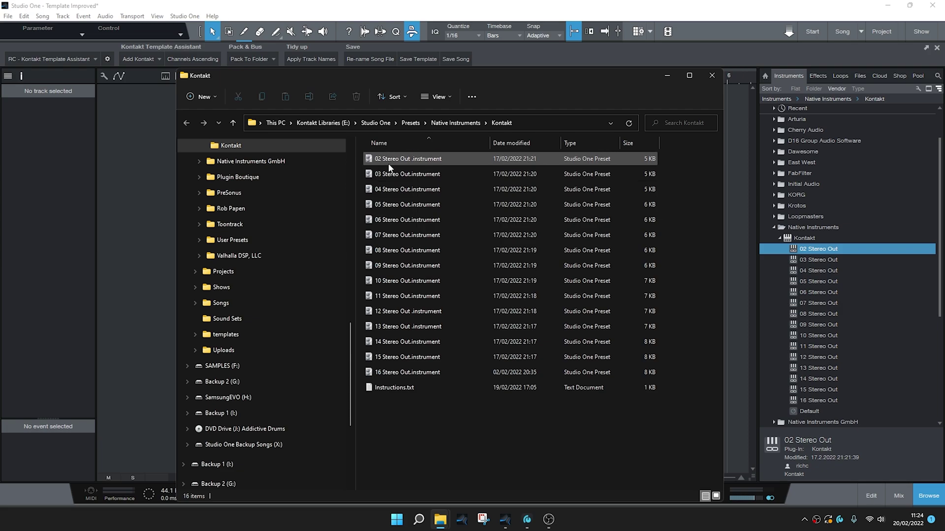
pyautogui.doubleClick(387, 388)
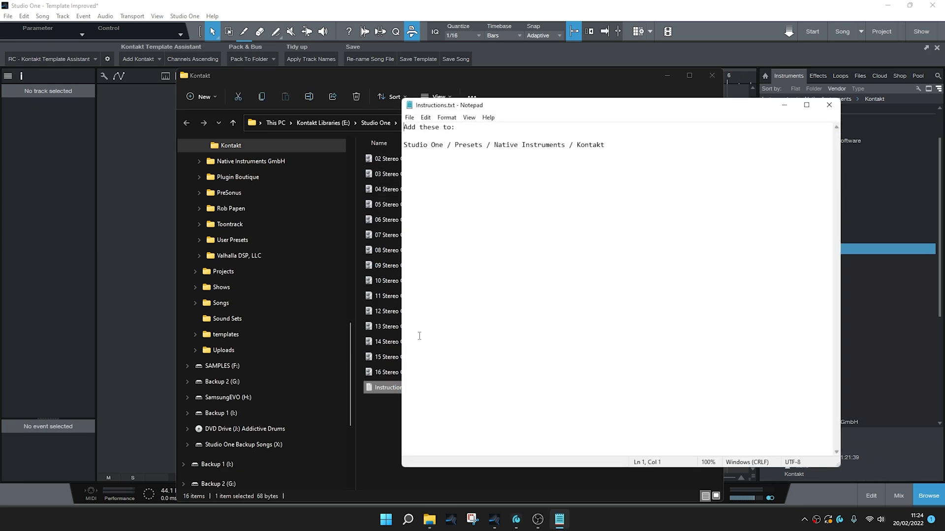
pyautogui.click(829, 105)
pyautogui.click(712, 77)
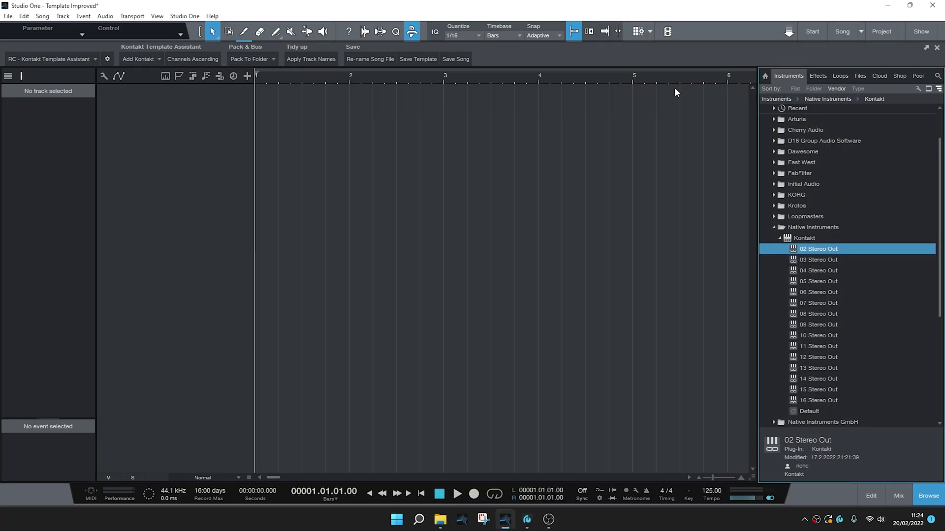
pyautogui.moveTo(818, 401); pyautogui.dragTo(233, 170)
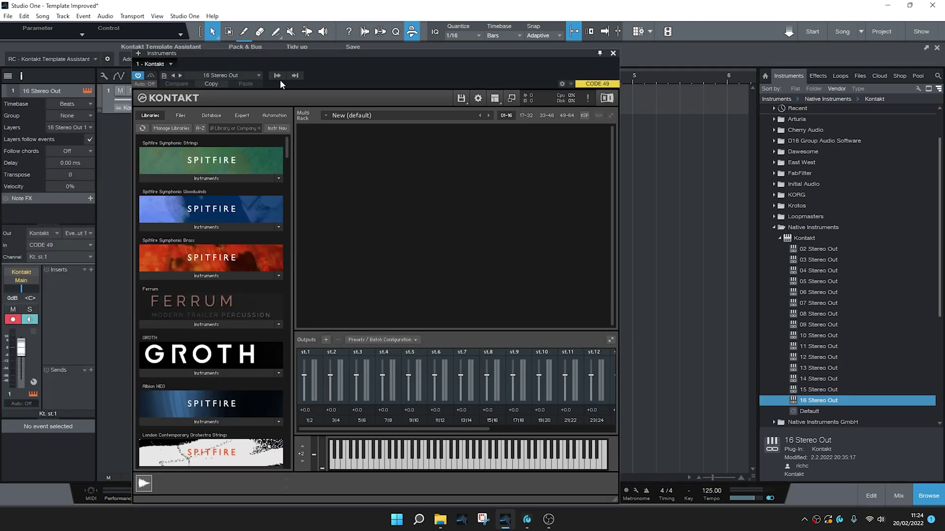
pyautogui.click(278, 77)
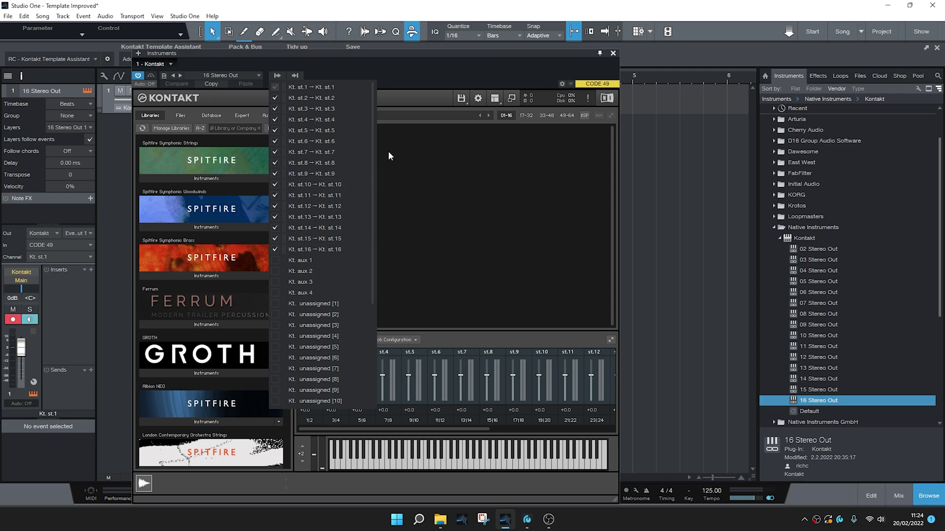
pyautogui.click(522, 67)
pyautogui.click(612, 53)
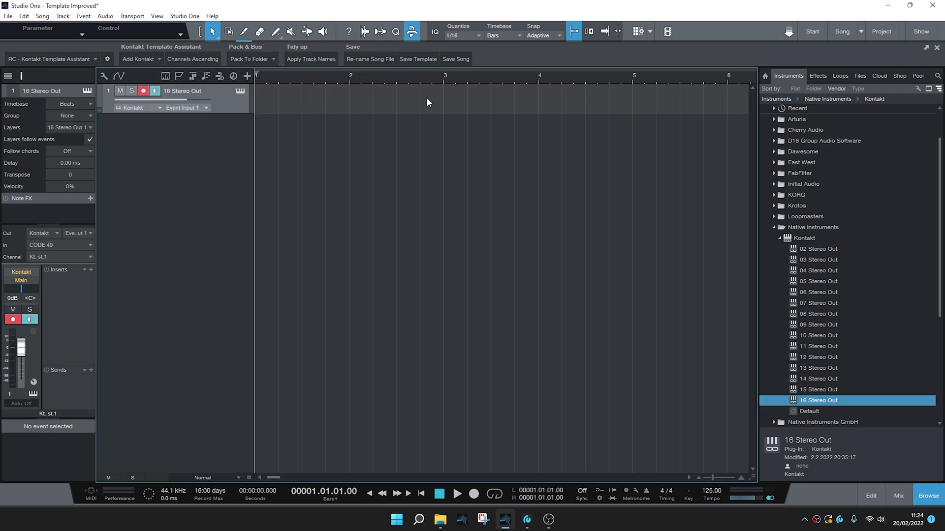
pyautogui.rightClick(236, 111)
pyautogui.click(296, 158)
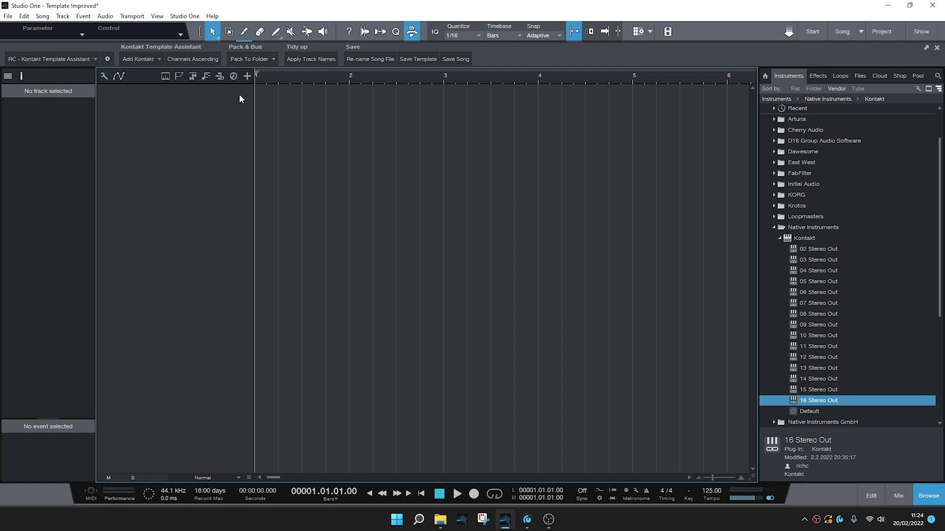
# - Insert five Kontakt instrument tracks and select track 1
pyautogui.click(147, 61)
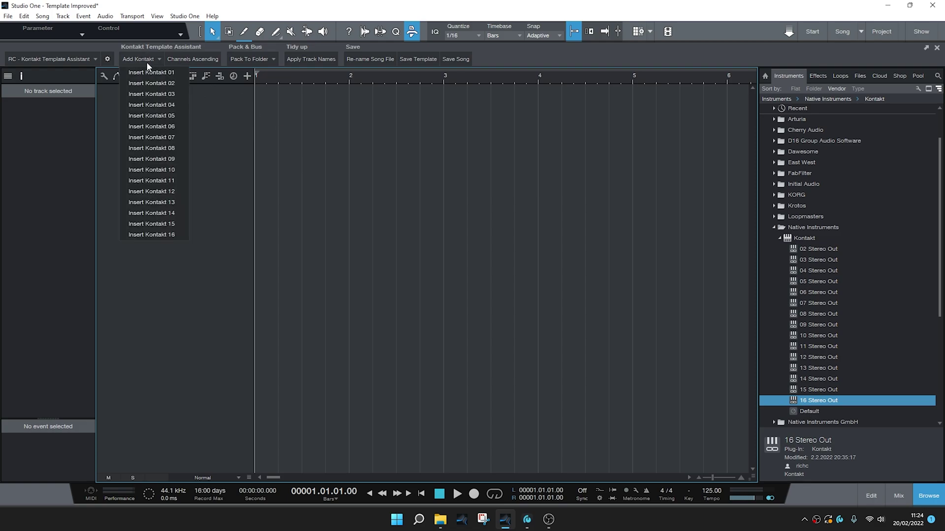
pyautogui.click(154, 118)
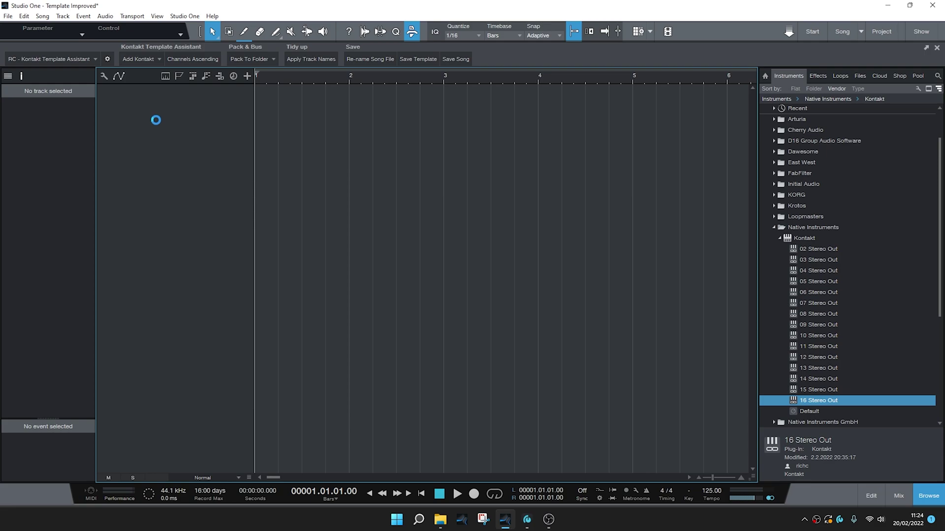
pyautogui.click(223, 102)
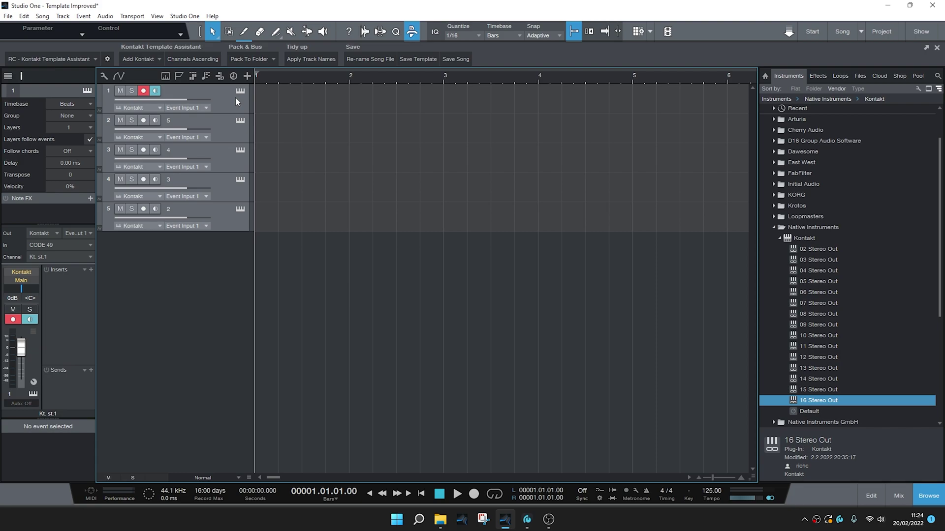
# - Give the five tracks Event Inputs 1–5, then arm track 1 and open its Kontakt window
pyautogui.click(206, 61)
pyautogui.click(222, 124)
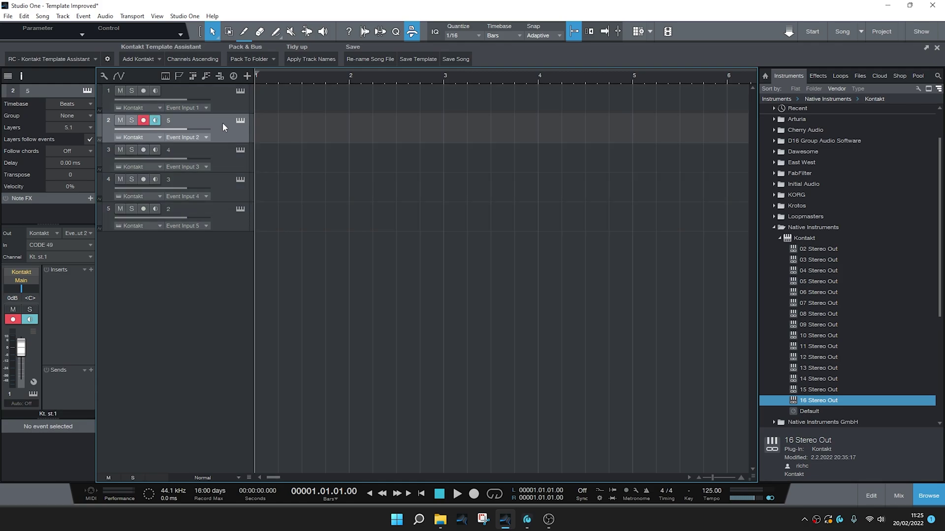
pyautogui.click(213, 162)
pyautogui.click(217, 189)
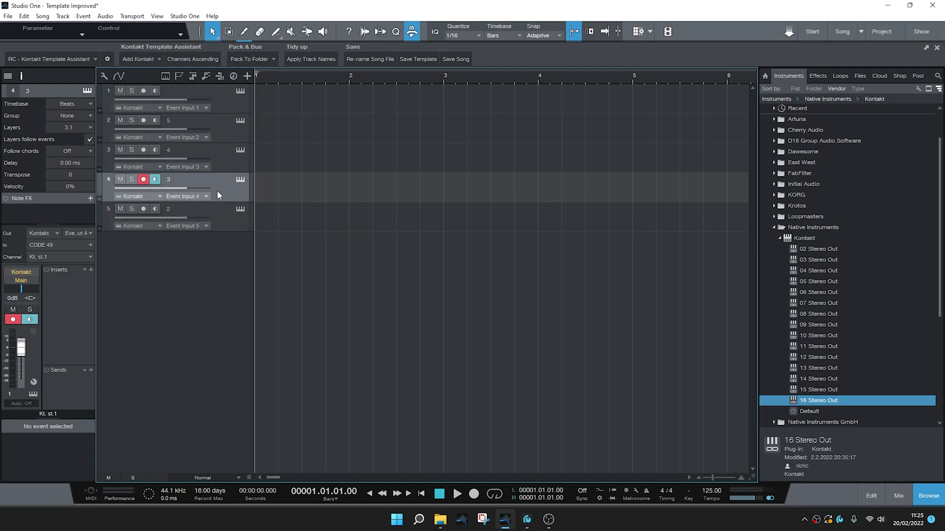
pyautogui.click(220, 207)
pyautogui.click(223, 103)
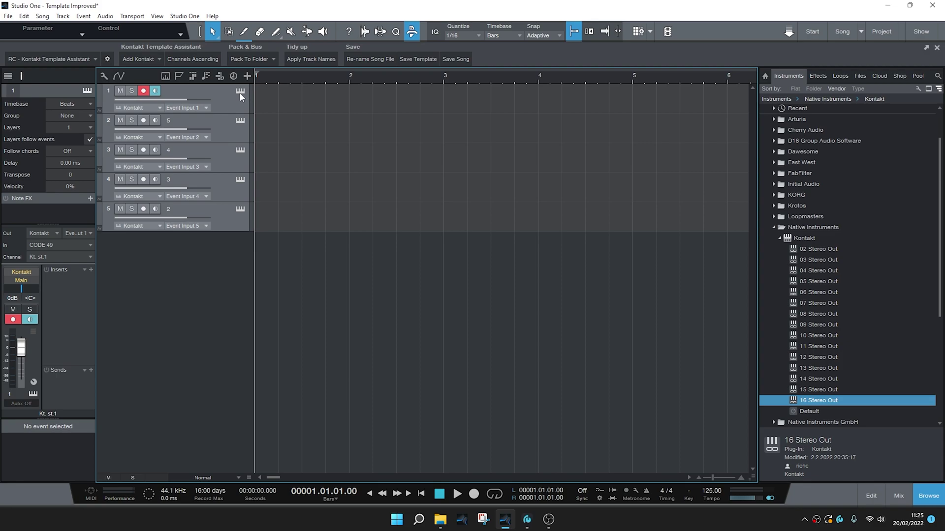
pyautogui.click(240, 92)
# - Load Spitfire Symphonic Strings Violins 1, Violins 2, Violas, Celli and Basses into Kontakt's rack with minimized headers
pyautogui.moveTo(396, 73); pyautogui.dragTo(526, 54)
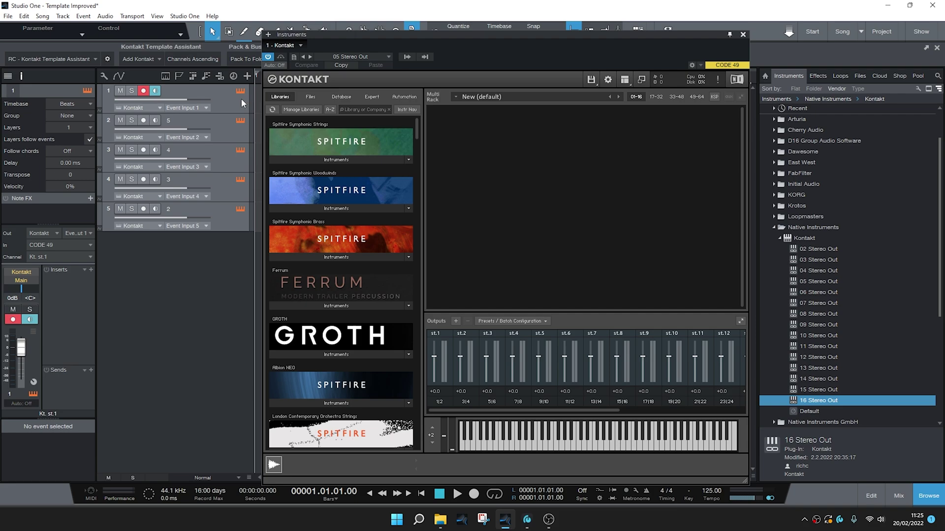
pyautogui.click(327, 160)
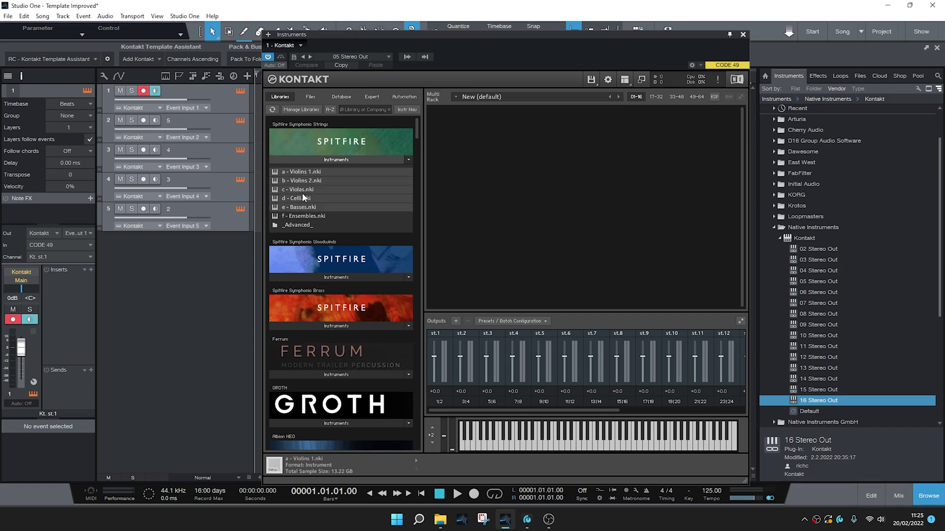
pyautogui.moveTo(300, 188); pyautogui.dragTo(512, 173)
pyautogui.moveTo(634, 144); pyautogui.dragTo(633, 143)
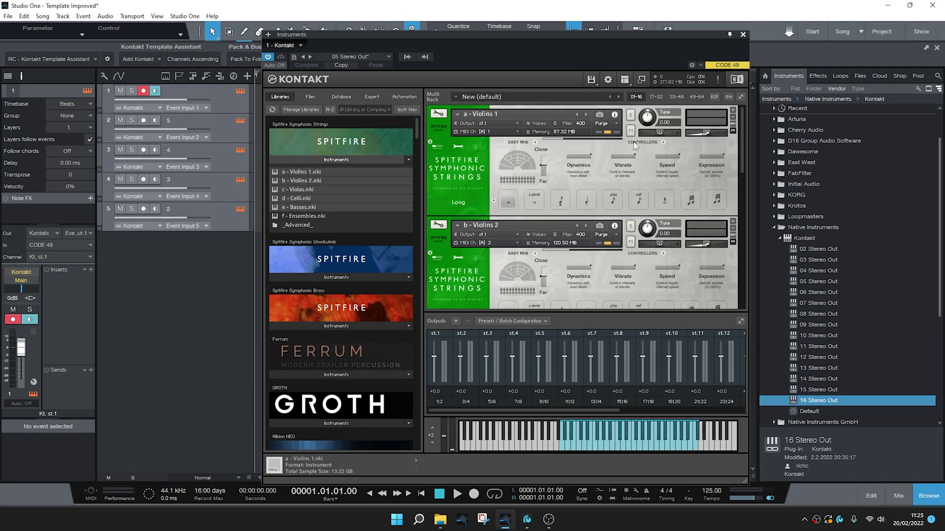
pyautogui.click(742, 98)
pyautogui.moveTo(688, 40); pyautogui.dragTo(724, 37)
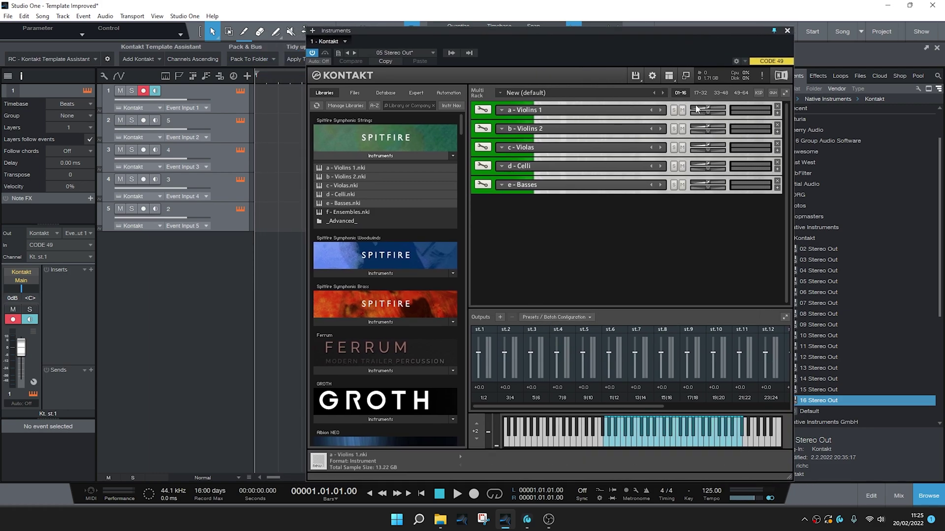
# - Toggle Kontakt's outputs panel off and back on
pyautogui.click(668, 75)
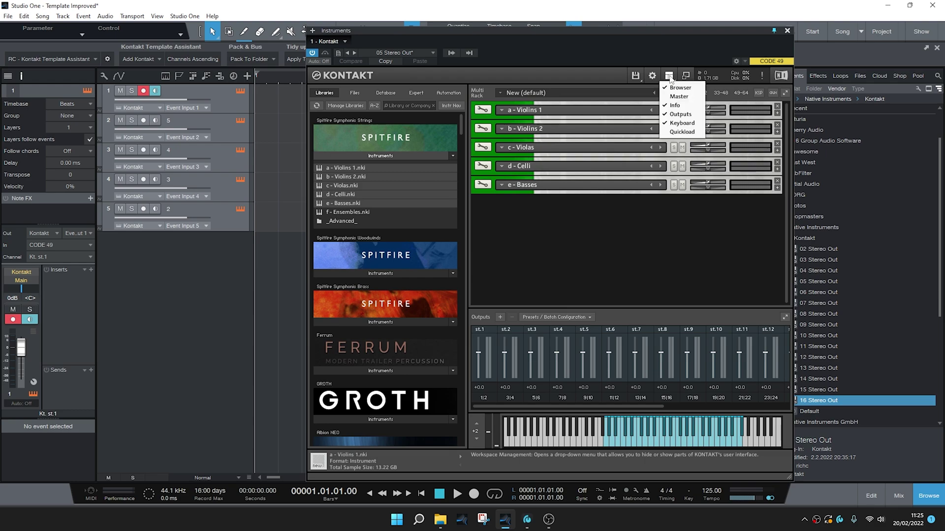
pyautogui.click(676, 117)
pyautogui.click(669, 75)
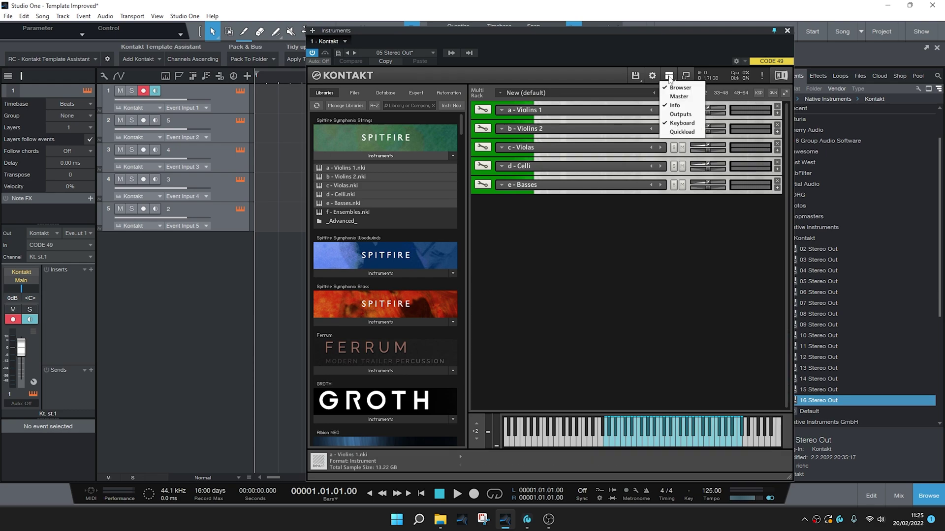
pyautogui.click(677, 115)
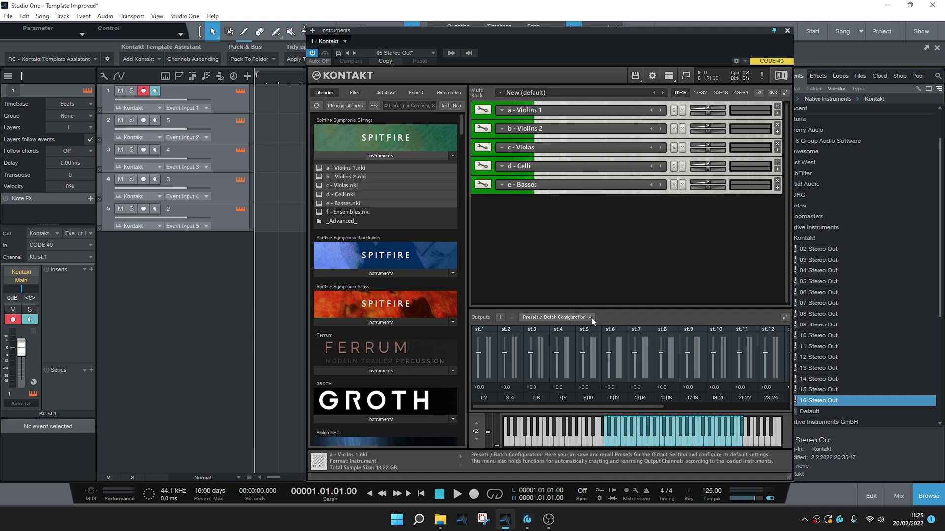
# - Clear the output section, create one output channel per loaded string instrument, and select the Violins 1 name
pyautogui.click(552, 318)
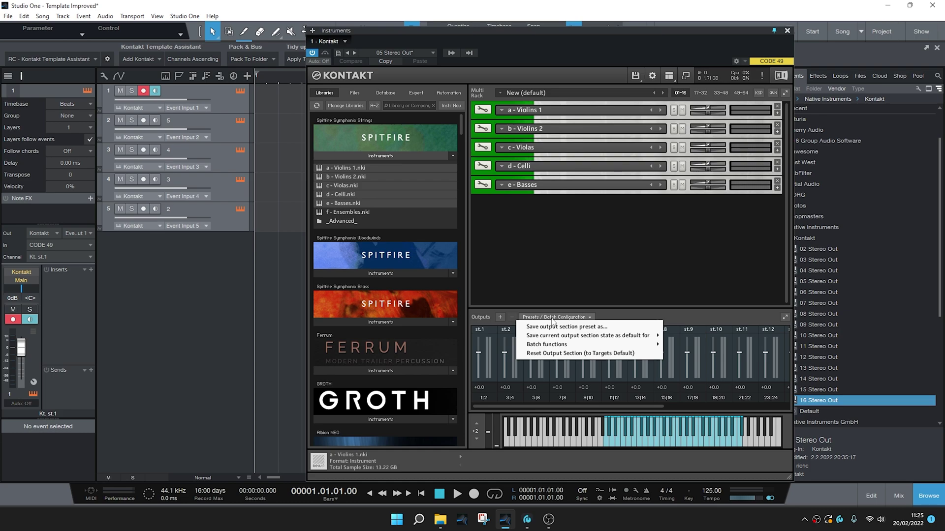
pyautogui.moveTo(555, 346)
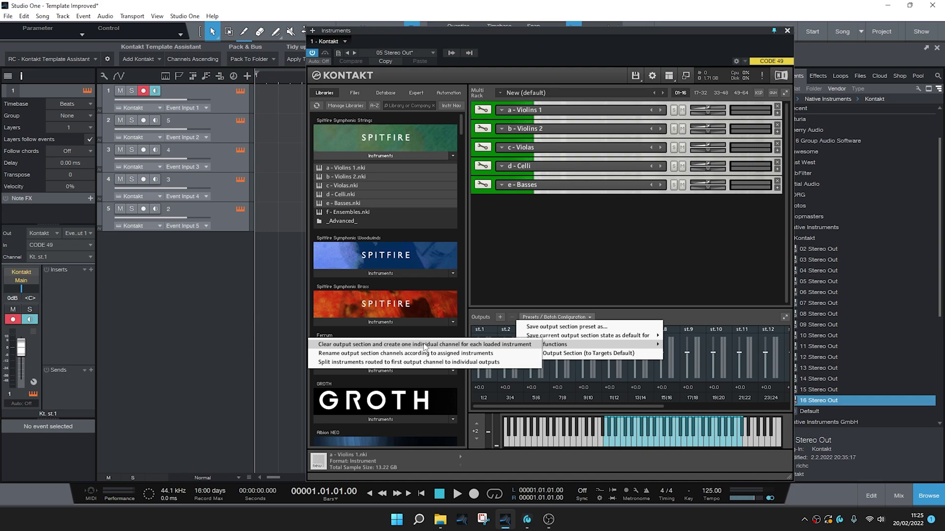
pyautogui.click(470, 347)
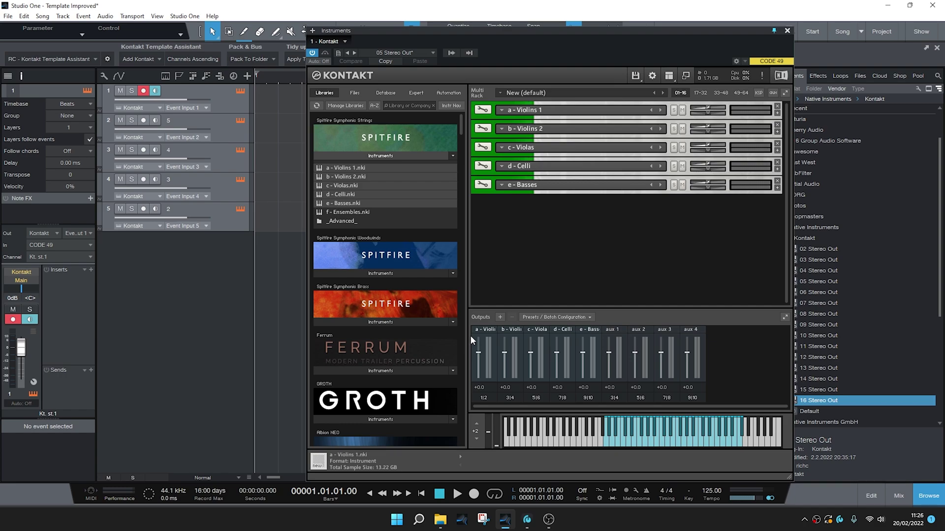
pyautogui.doubleClick(546, 113)
pyautogui.hotkey('ctrl', 'c')
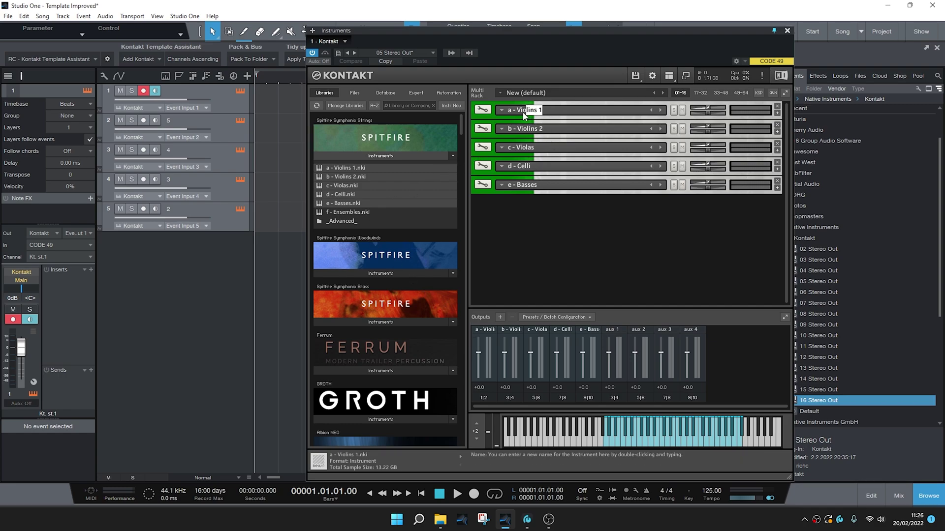
# - Name tracks 1–3 Violins 1, Violins 2 and Violas by pasting the Kontakt instrument names
pyautogui.doubleClick(184, 92)
pyautogui.hotkey('ctrl', 'v')
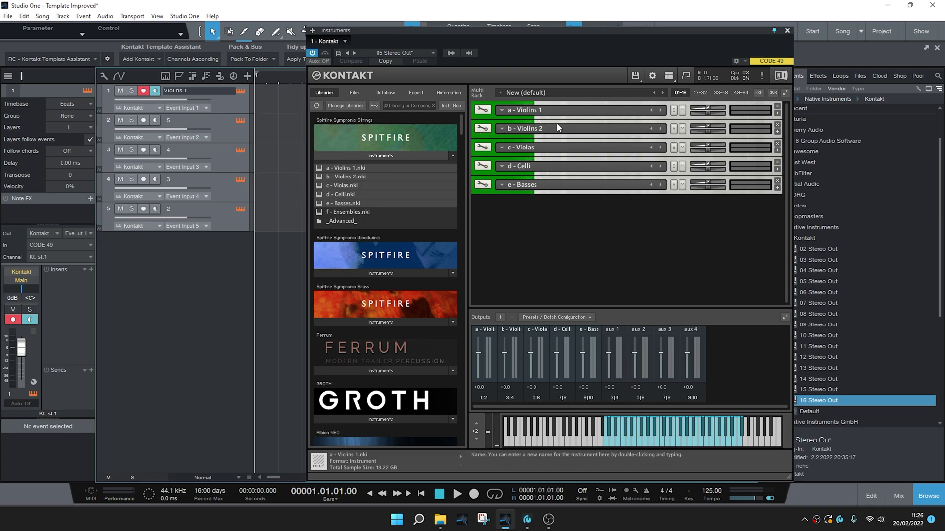
pyautogui.doubleClick(558, 128)
pyautogui.hotkey('ctrl', 'c')
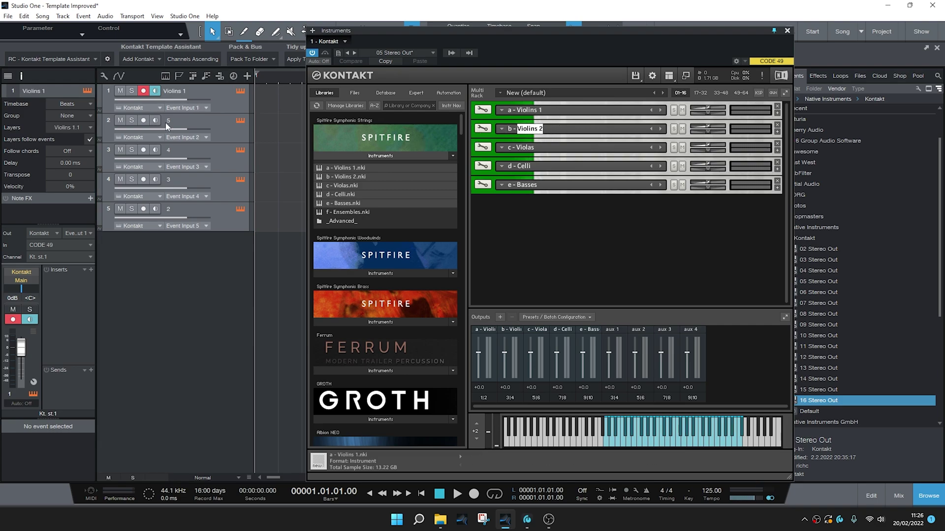
pyautogui.click(166, 122)
pyautogui.press('F3')
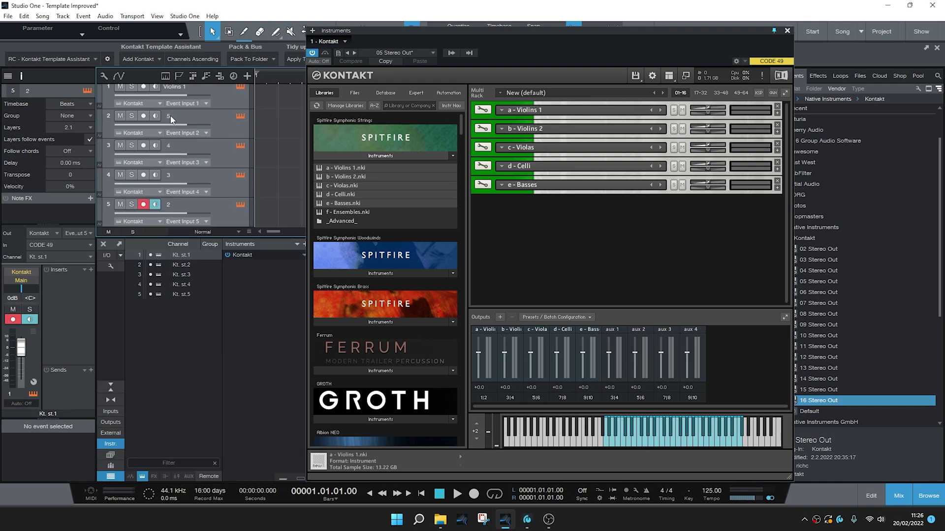
pyautogui.doubleClick(173, 119)
pyautogui.hotkey('ctrl', 'v')
pyautogui.doubleClick(520, 149)
pyautogui.hotkey('ctrl', 'c')
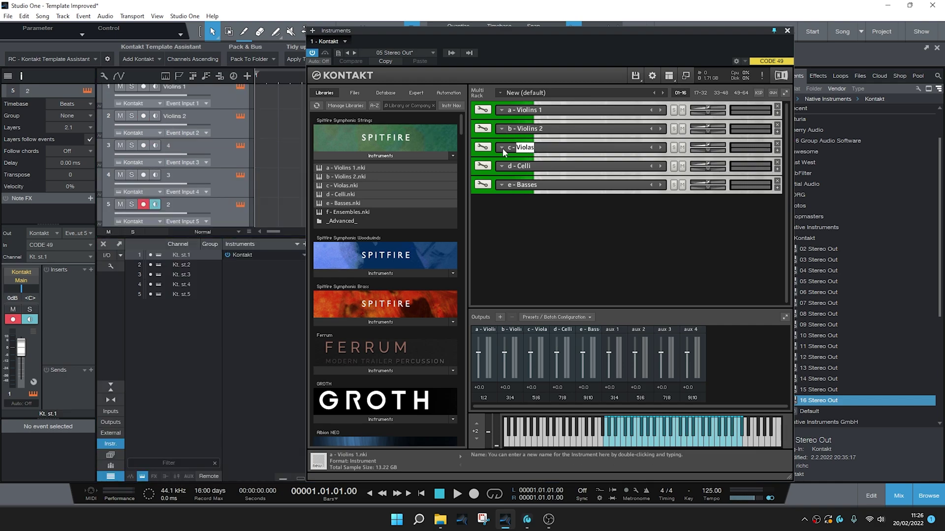
pyautogui.doubleClick(170, 146)
pyautogui.hotkey('ctrl', 'v')
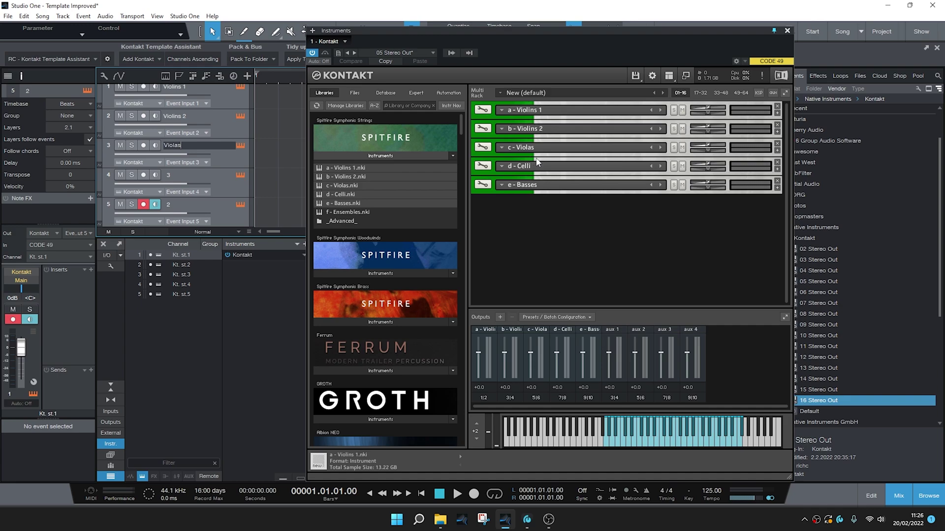
# - Name tracks 4 and 5 Celli and Basses, then close the mixing console
pyautogui.doubleClick(523, 166)
pyautogui.hotkey('ctrl', 'c')
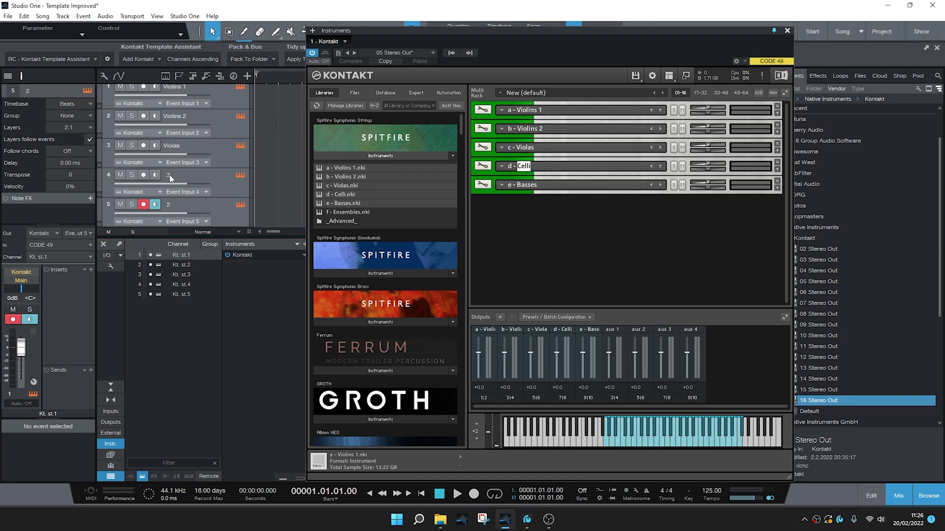
pyautogui.doubleClick(169, 174)
pyautogui.hotkey('ctrl', 'v')
pyautogui.doubleClick(521, 189)
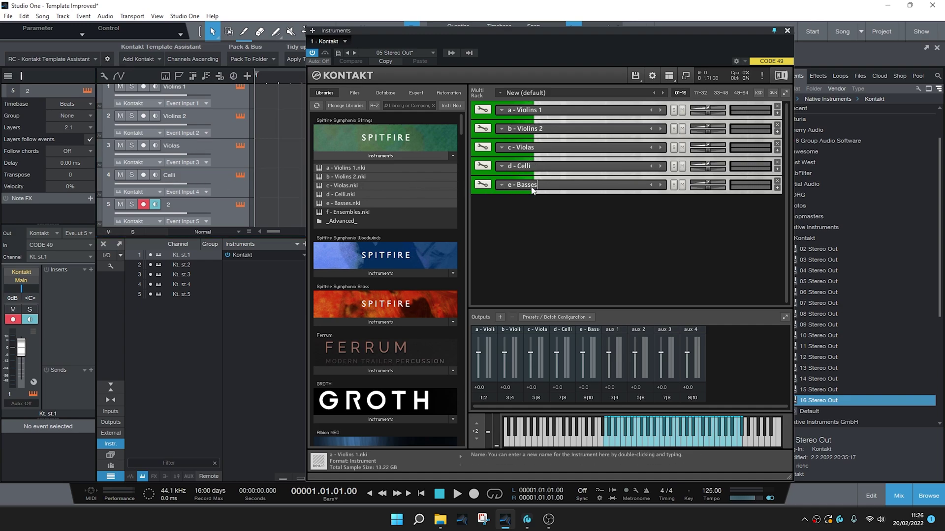
pyautogui.hotkey('ctrl', 'c')
pyautogui.doubleClick(168, 205)
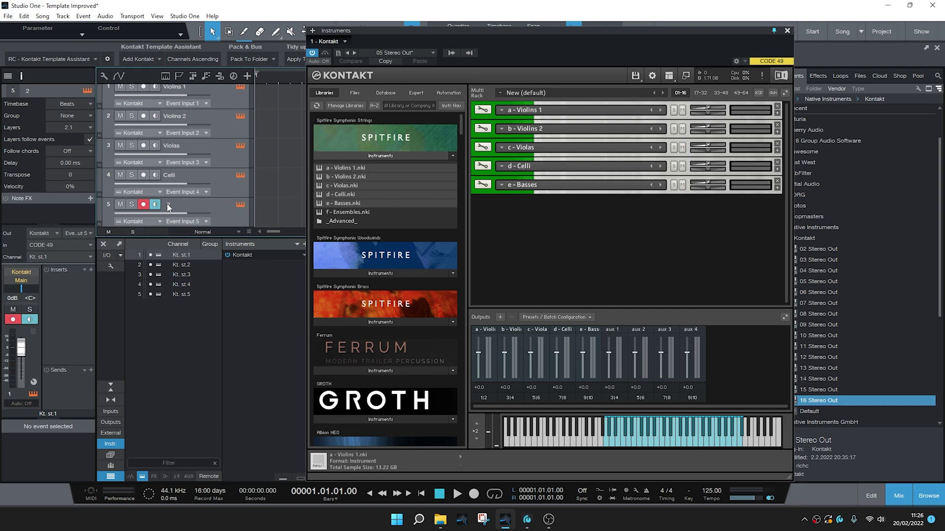
pyautogui.hotkey('ctrl', 'v')
pyautogui.press('Return')
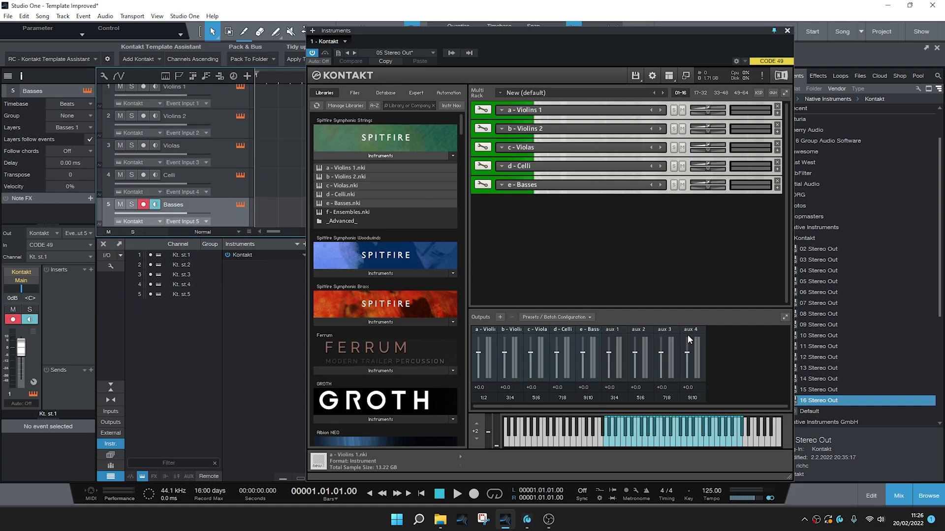
pyautogui.click(888, 490)
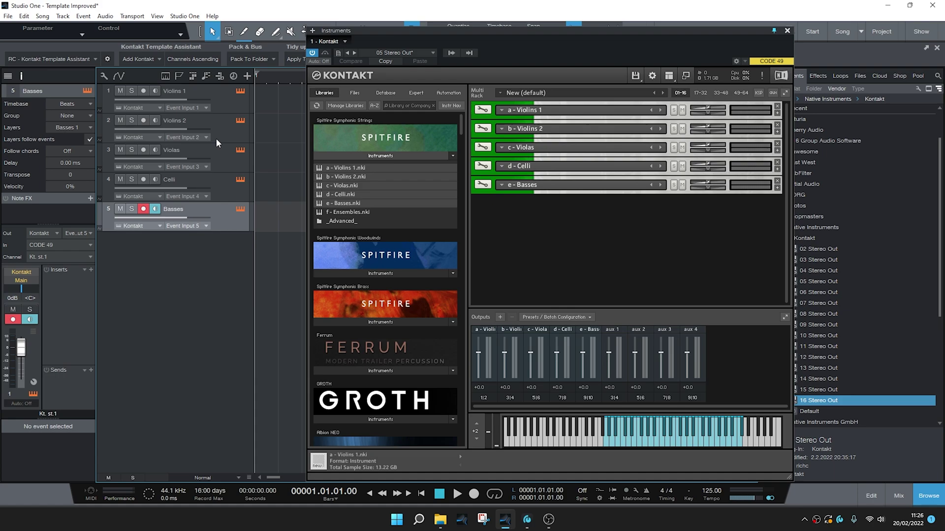
# - Route Violins 2 to Kontakt channel Kt. st.2 and Violas to Kt. st.3
pyautogui.click(215, 99)
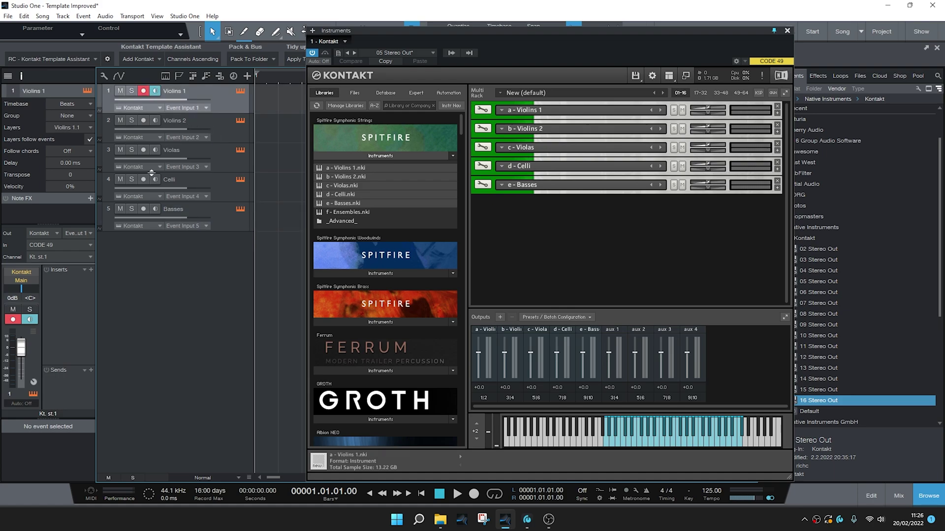
pyautogui.press('Down')
pyautogui.click(60, 258)
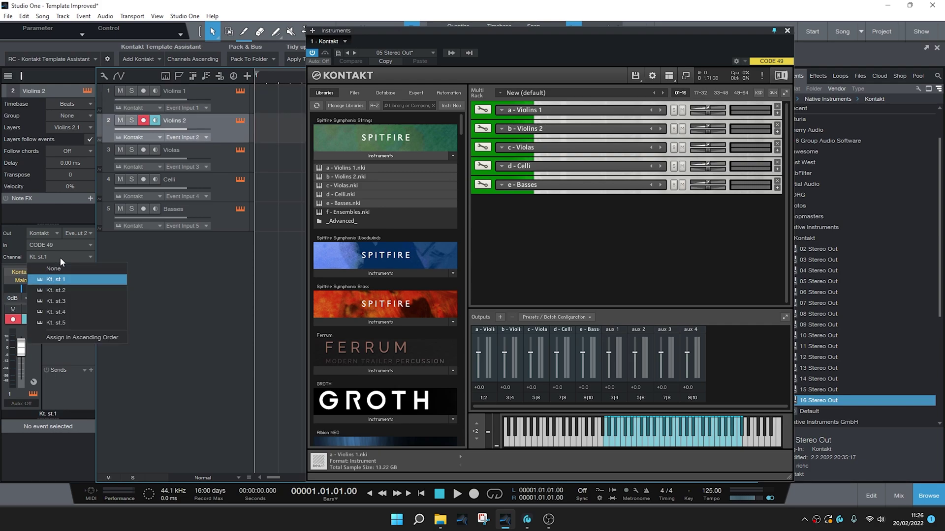
pyautogui.click(64, 291)
pyautogui.press('Down')
pyautogui.click(60, 258)
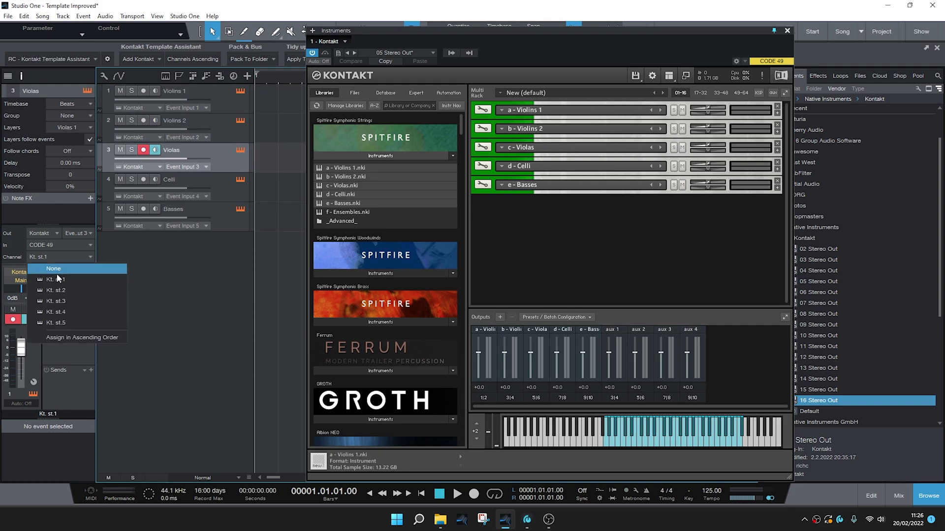
pyautogui.click(58, 301)
# - Route Celli to Kt. st.4 and Basses to Kt. st.5, then reselect Violins 1
pyautogui.press('Down')
pyautogui.click(55, 253)
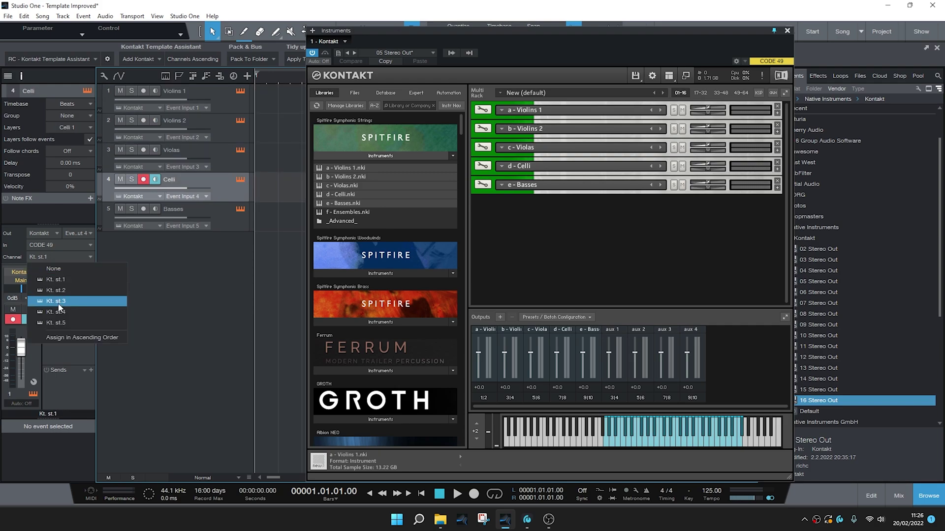
pyautogui.click(60, 305)
pyautogui.press('Down')
pyautogui.click(61, 257)
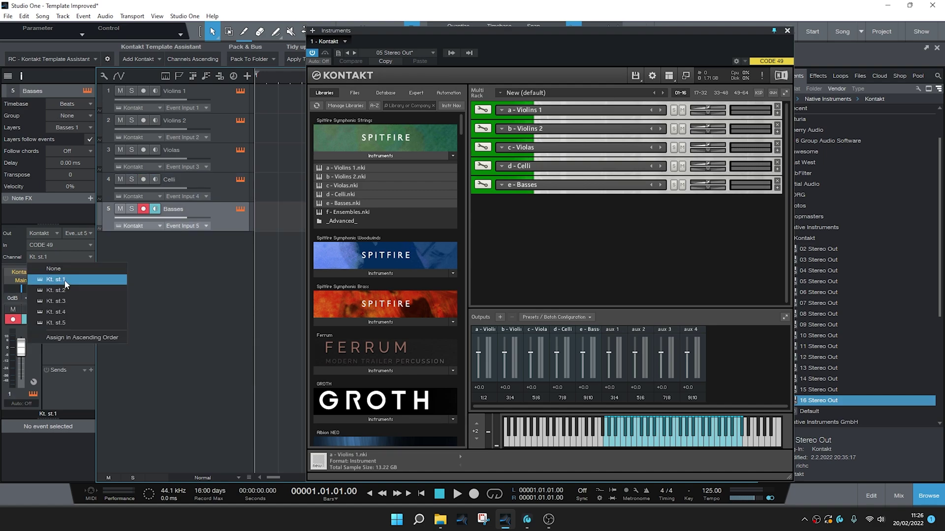
pyautogui.click(69, 325)
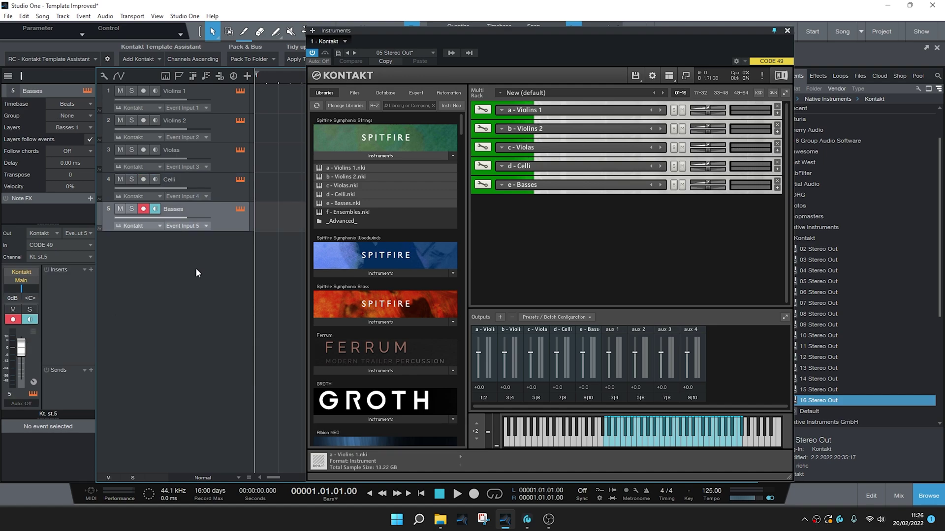
pyautogui.click(223, 95)
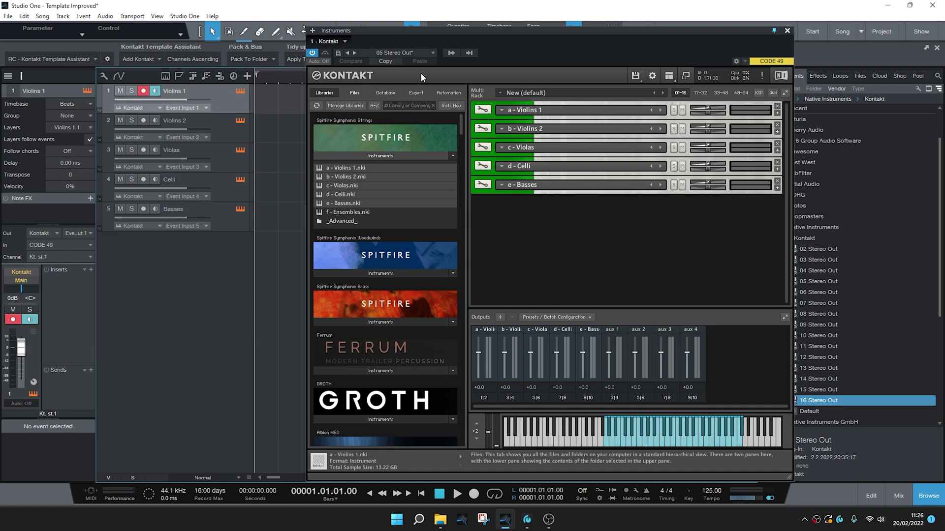
# - Close the Kontakt window and apply the track names to all five Kontakt channels
pyautogui.click(787, 32)
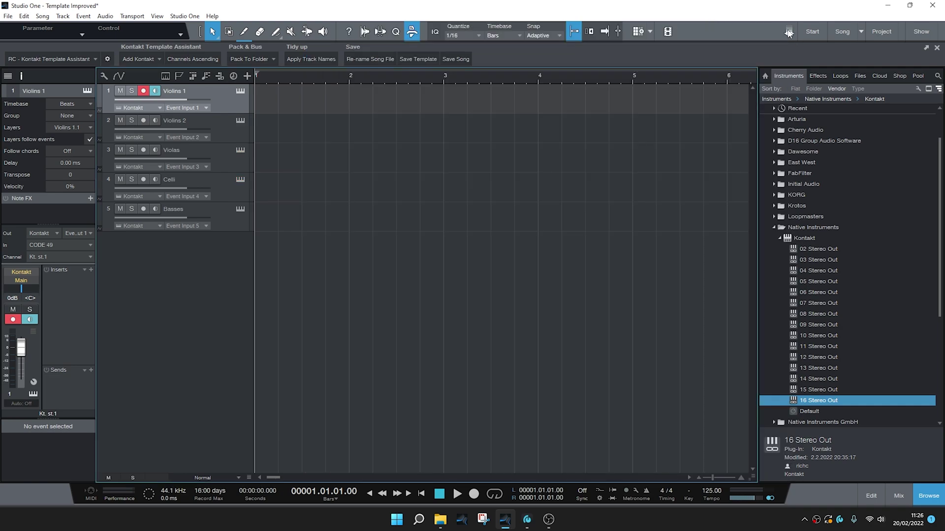
pyautogui.keyDown('shift'); pyautogui.click(220, 209); pyautogui.keyUp('shift')
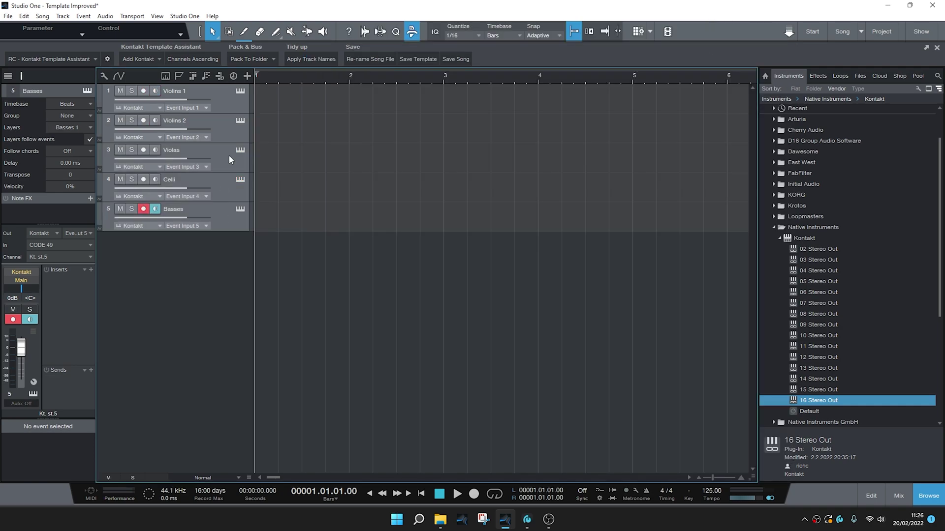
pyautogui.click(317, 58)
# - Check that Violas, Violins 1 and Basses have matching channel names in the mixer, then close the mixer and Browser
pyautogui.click(216, 162)
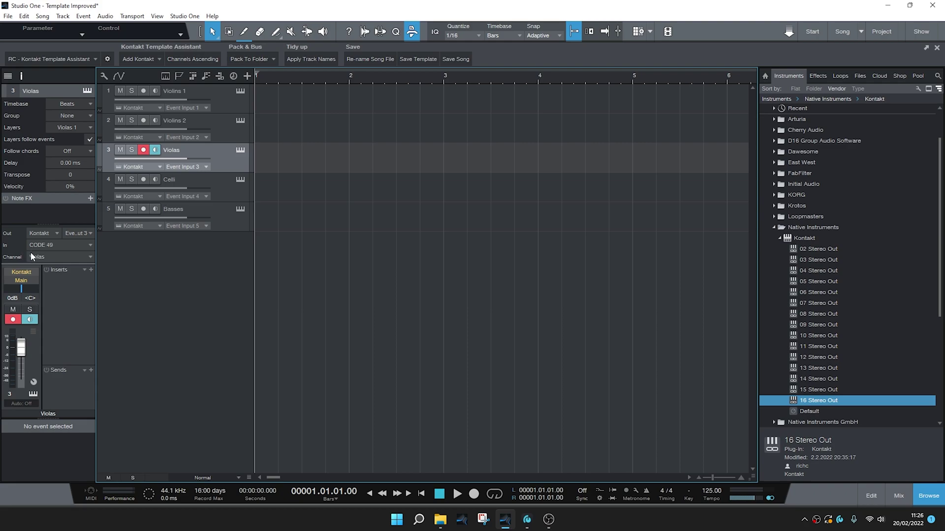
pyautogui.click(217, 95)
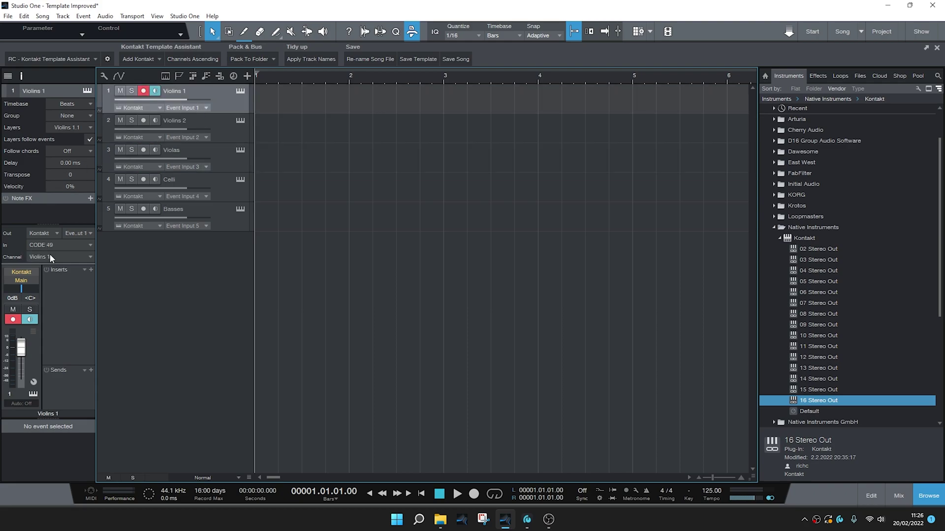
pyautogui.click(224, 215)
pyautogui.click(892, 496)
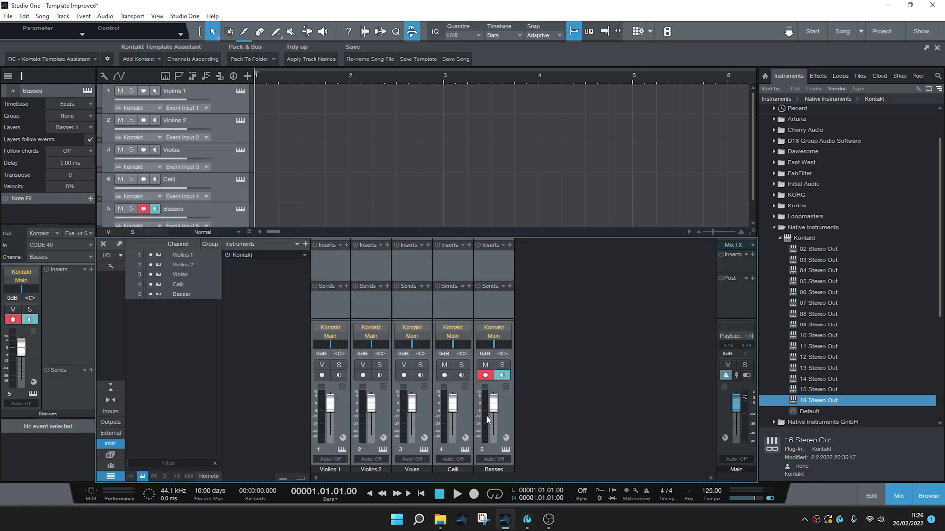
pyautogui.click(897, 495)
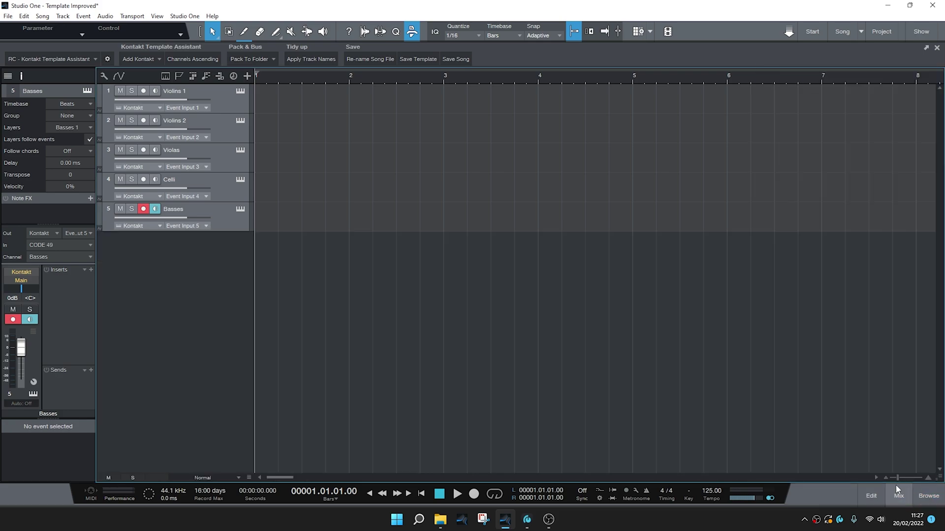
# - Select and arm Violins 1, Violins 2, Violas, Celli and Basses, then bring up Violins 1's Pack to Folder options
pyautogui.click(227, 105)
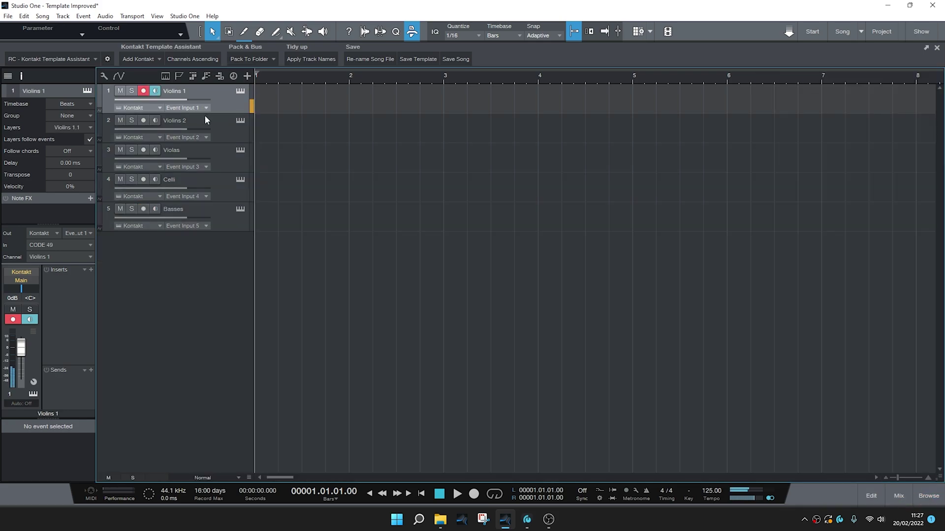
pyautogui.click(220, 127)
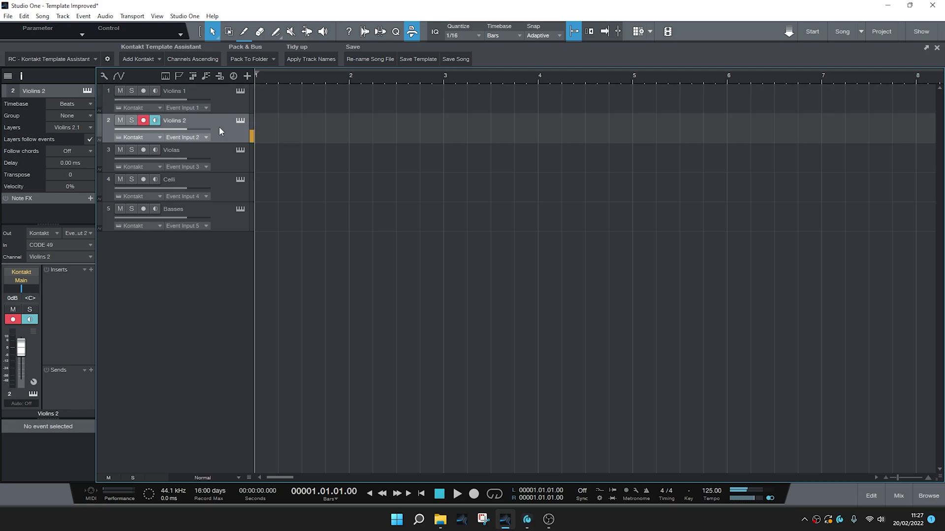
pyautogui.click(210, 153)
pyautogui.click(203, 180)
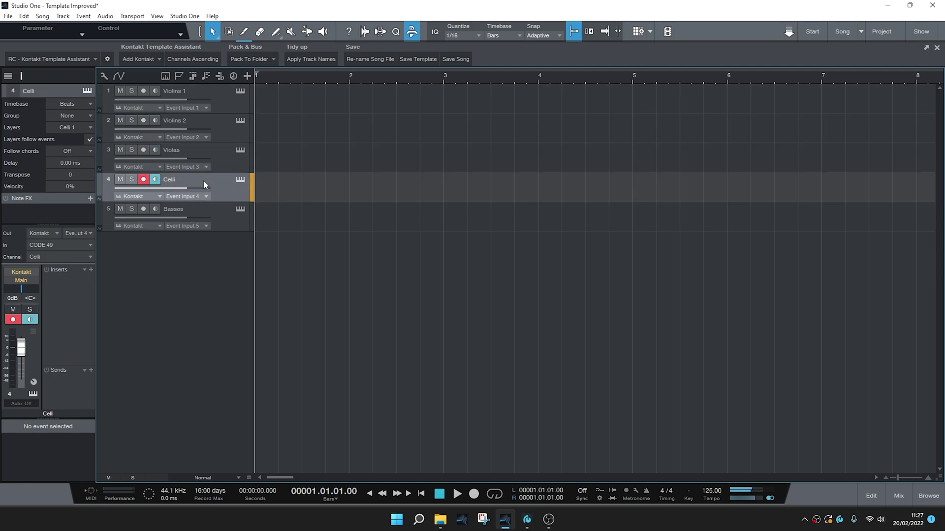
pyautogui.click(216, 218)
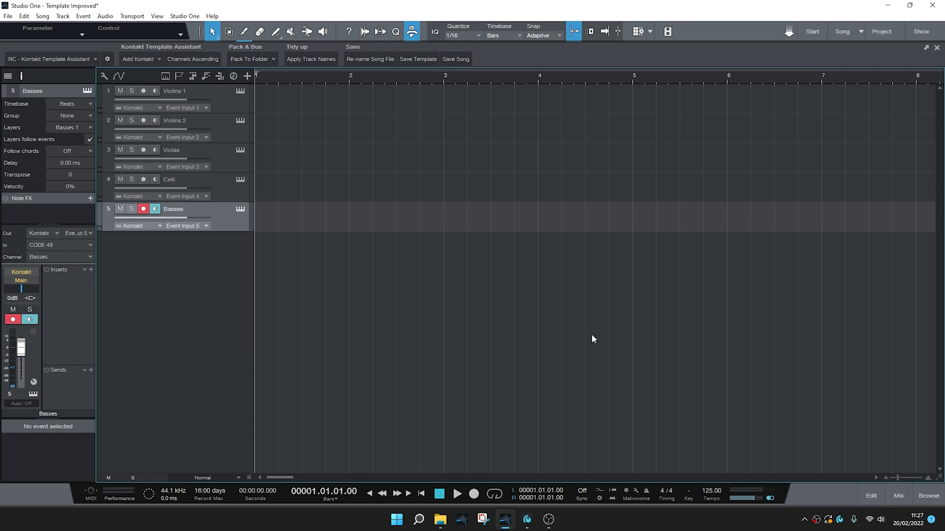
pyautogui.click(225, 99)
pyautogui.click(252, 59)
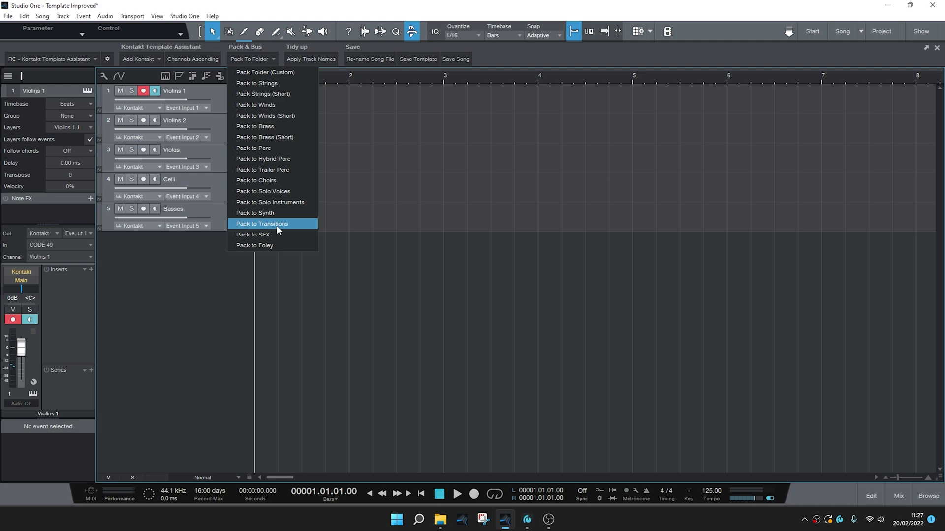
# - Pack the five tracks into a green Strings folder routed to a new bus channel
pyautogui.click(268, 84)
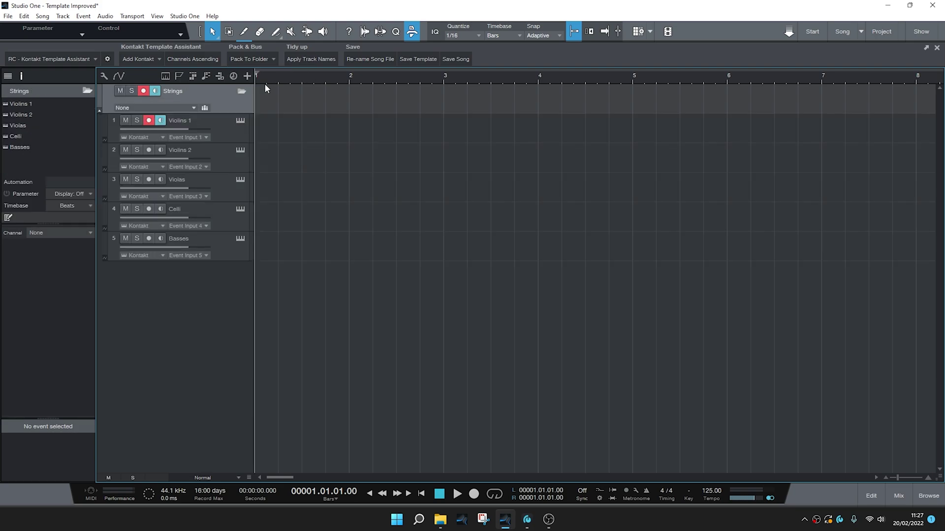
pyautogui.click(155, 109)
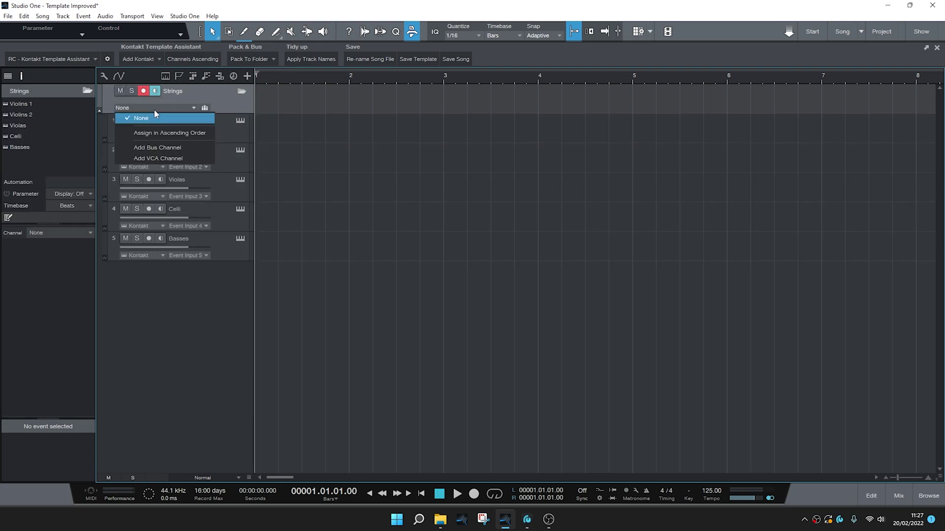
pyautogui.click(163, 148)
pyautogui.click(99, 90)
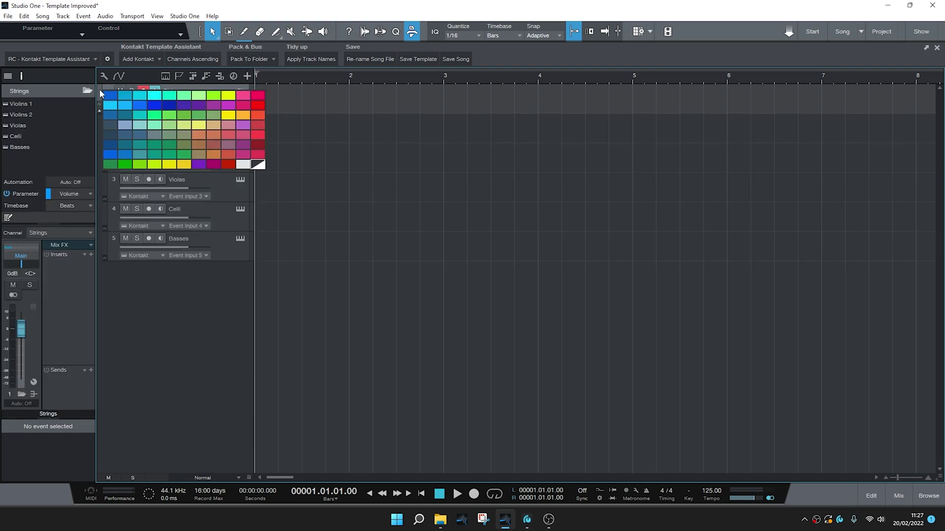
pyautogui.click(112, 161)
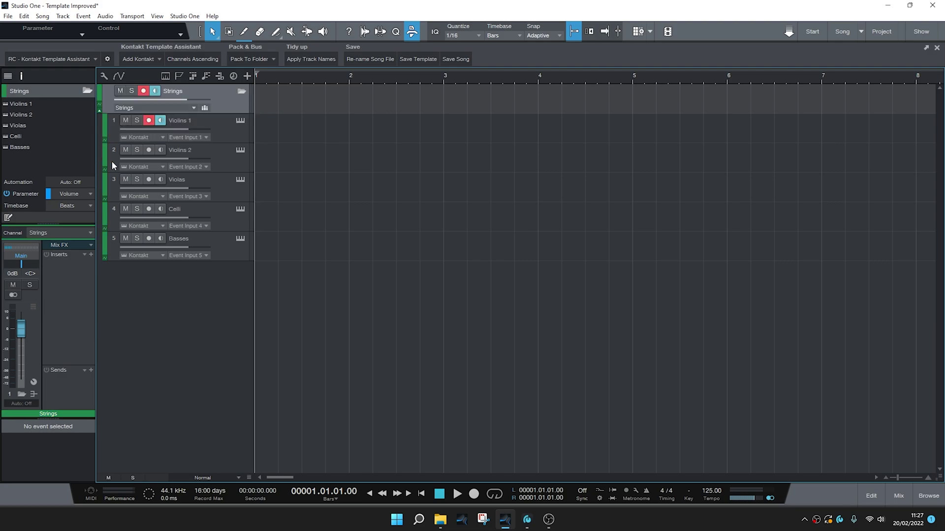
# - Disarm Violins 1 in the mixer and collapse and re-expand the Strings folder twice
pyautogui.click(894, 498)
pyautogui.click(362, 375)
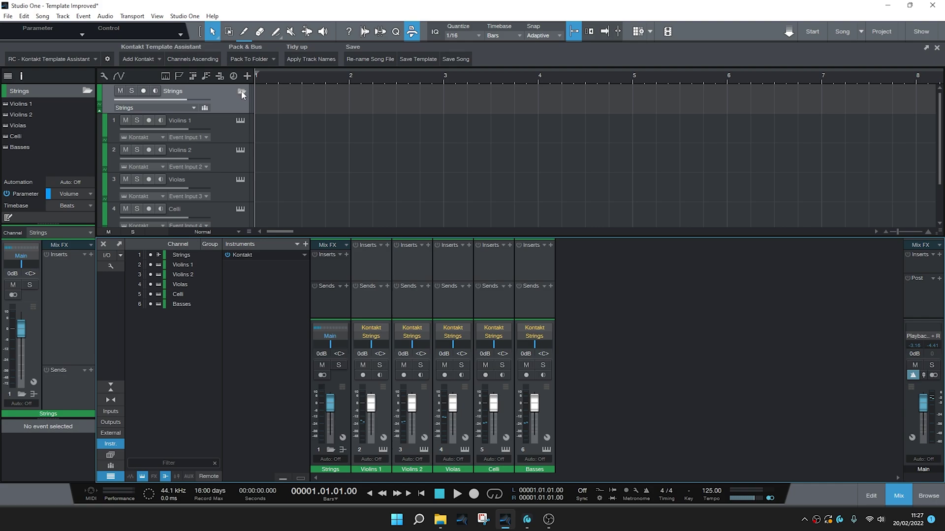
pyautogui.click(242, 92)
pyautogui.click(242, 92)
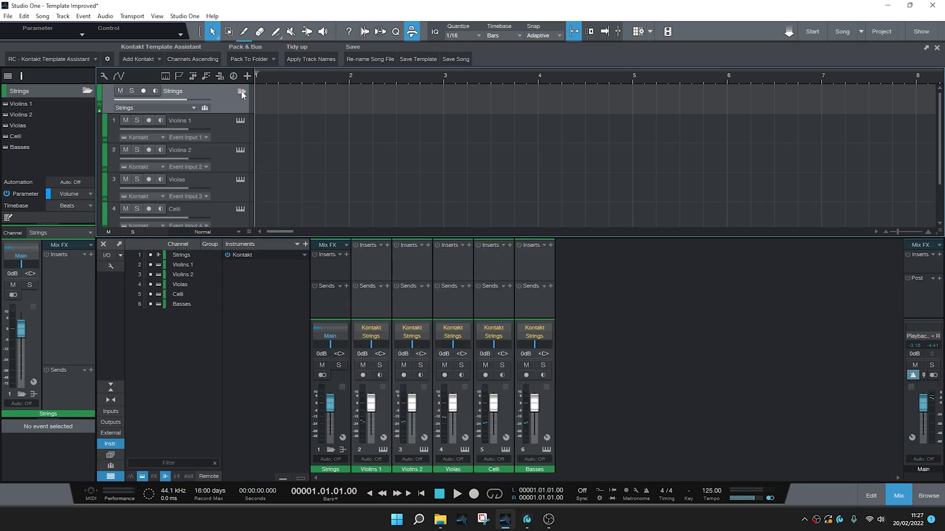
pyautogui.click(331, 451)
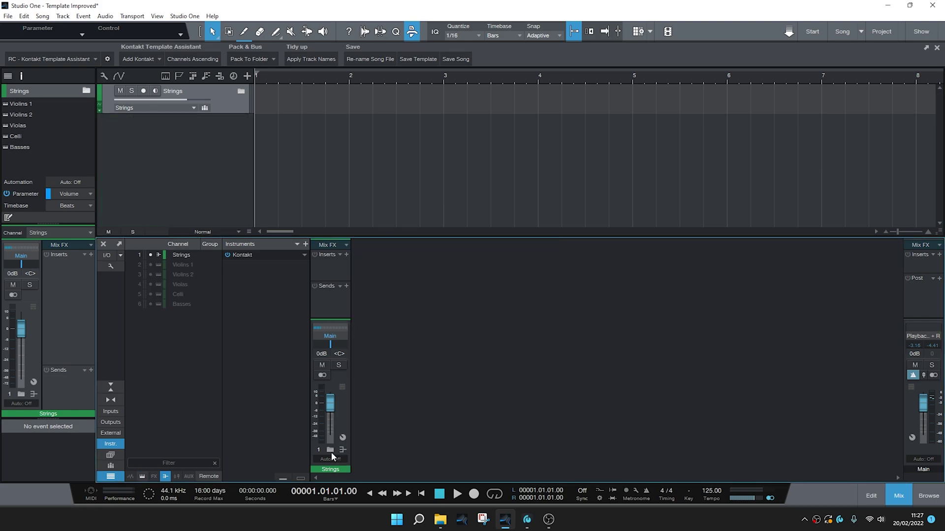
pyautogui.click(331, 451)
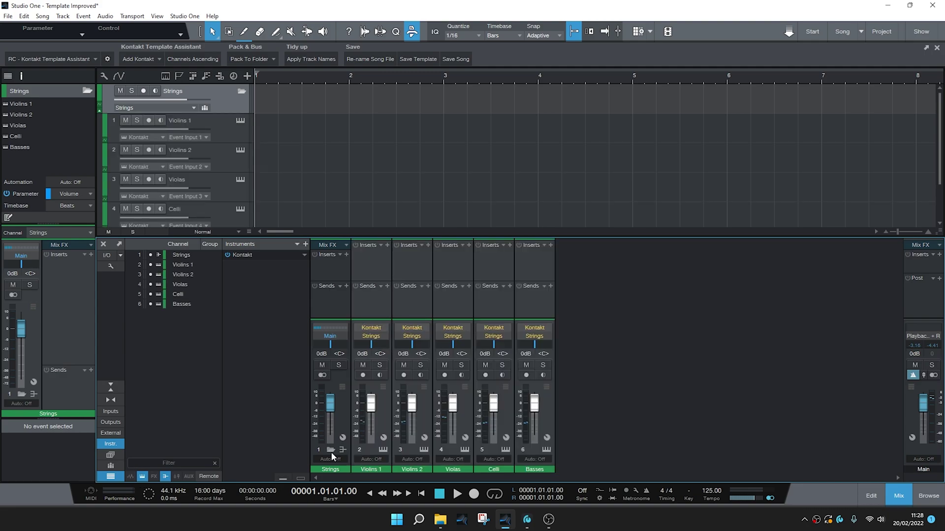
pyautogui.click(898, 496)
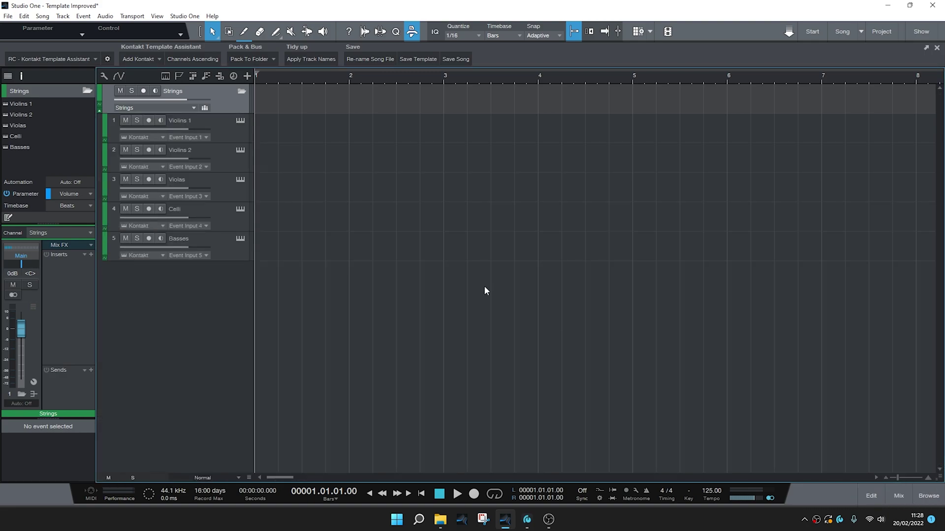